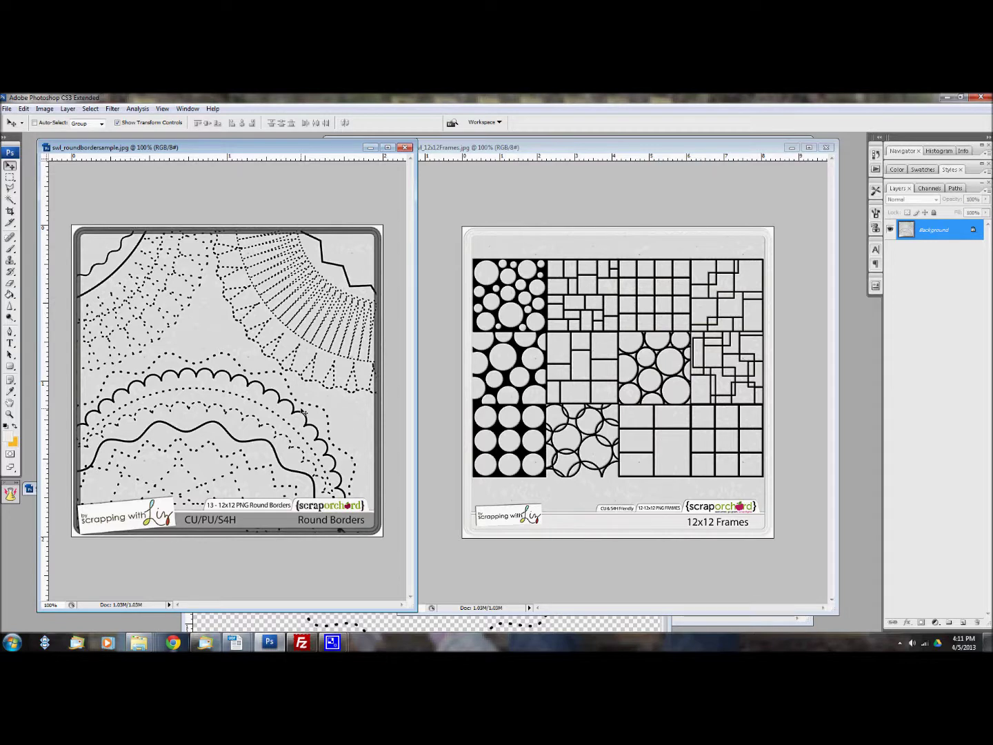
Step: Minimize the swl_roundbordersample.jpg preview window
left_click(369, 149)
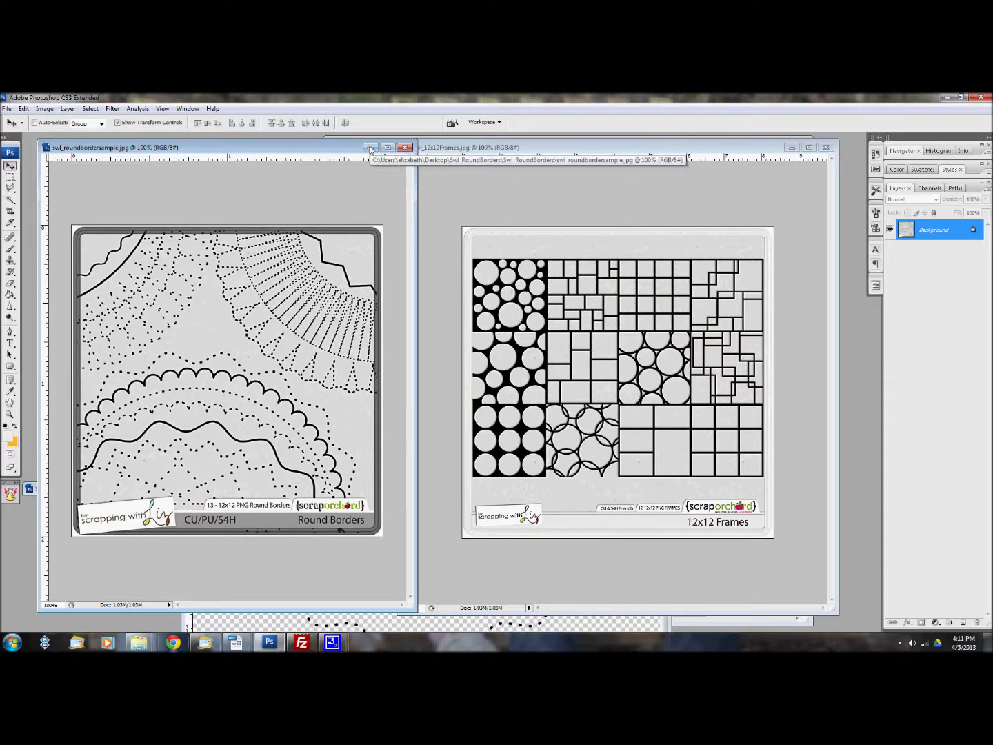
Step: Minimize the 12x12 Frames preview and maximize the swl_circle1 document
left_click(791, 147)
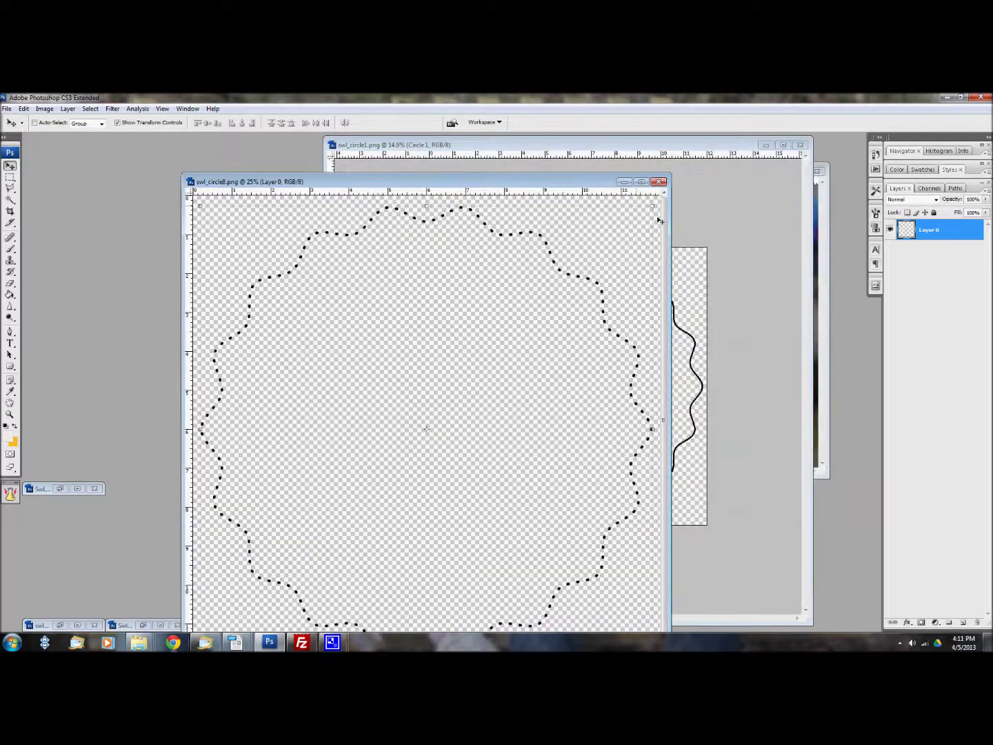
left_click(660, 149)
left_click_drag(651, 150, 521, 153)
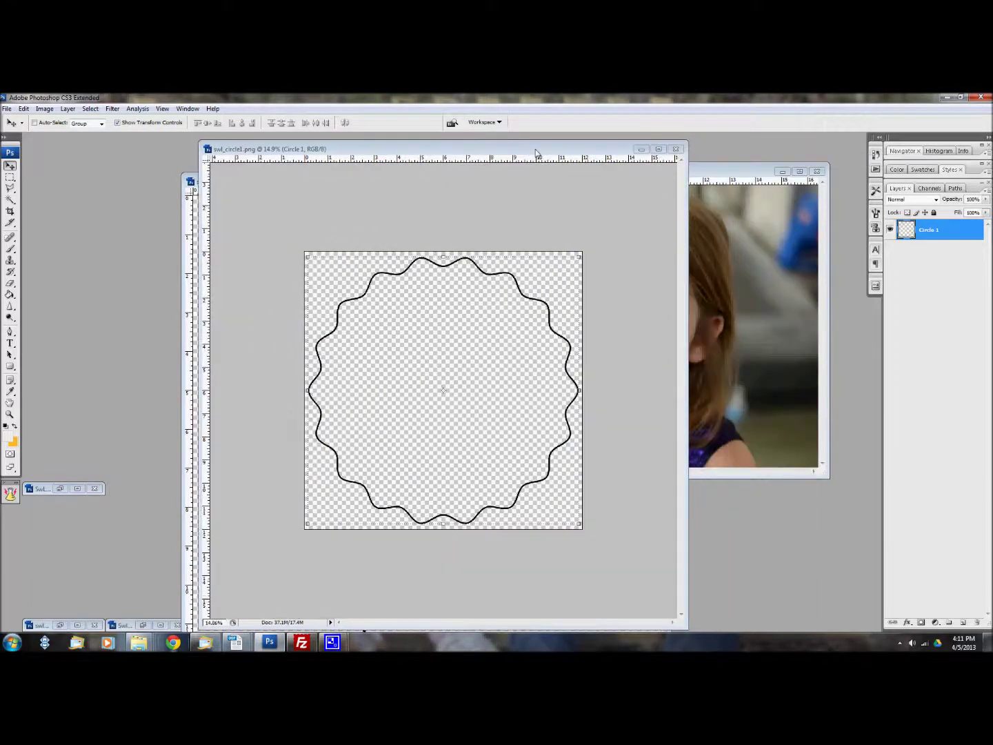
left_click(659, 151)
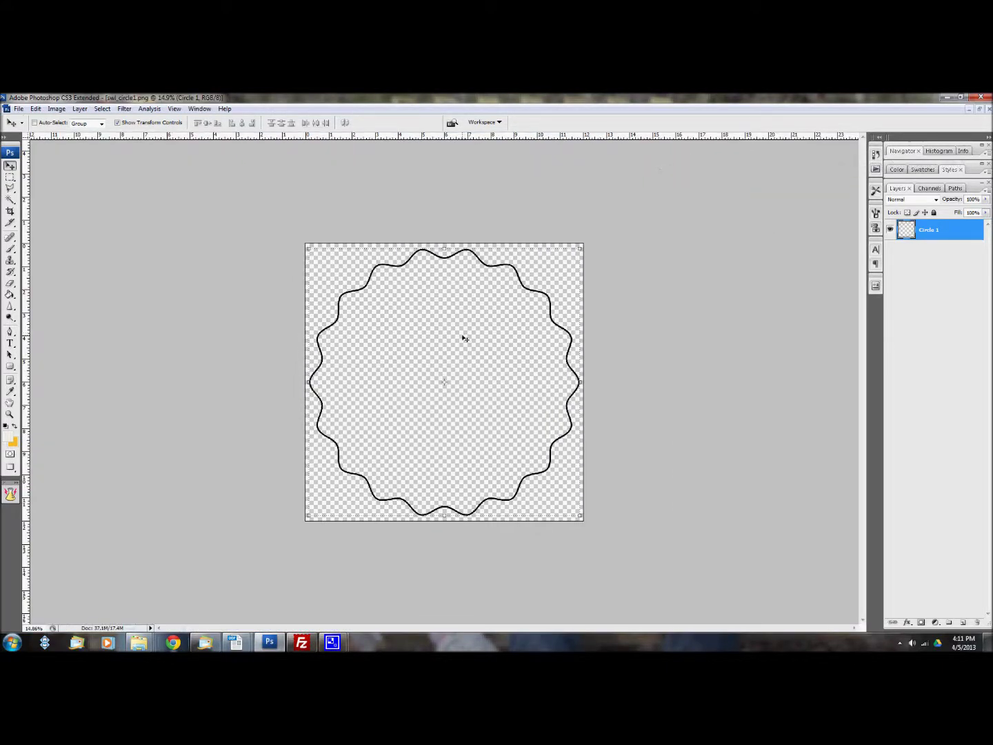
Step: Add empty Layer 1 and Magic Wand-select the inside of the Circle 1 wavy outline
left_click(10, 200)
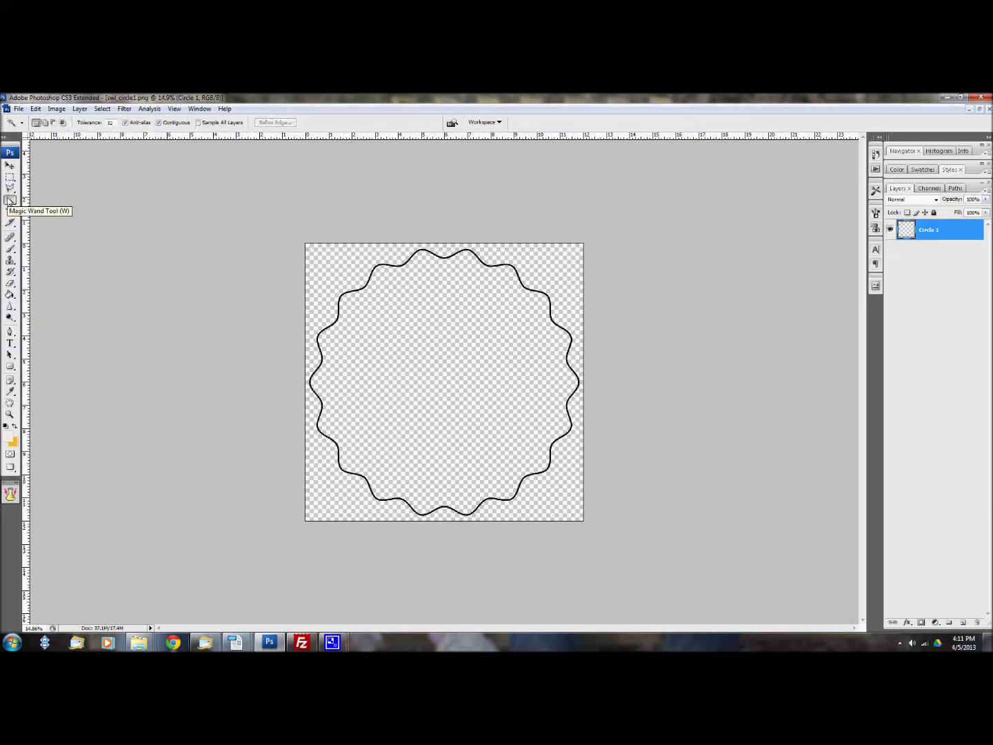
left_click(963, 622)
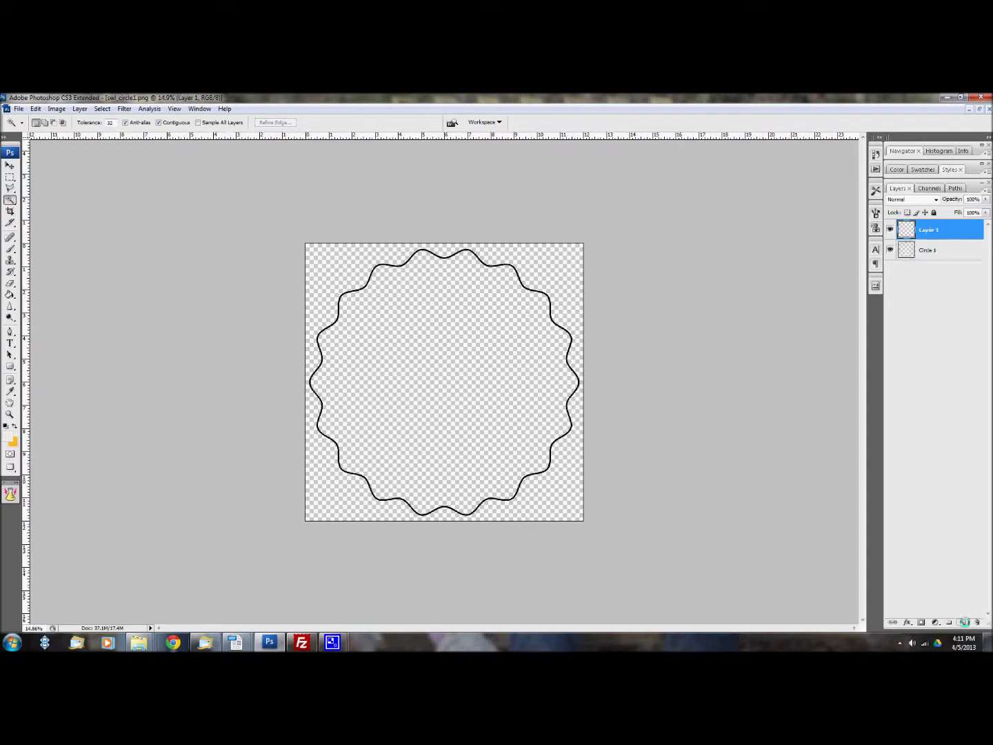
left_click(413, 345)
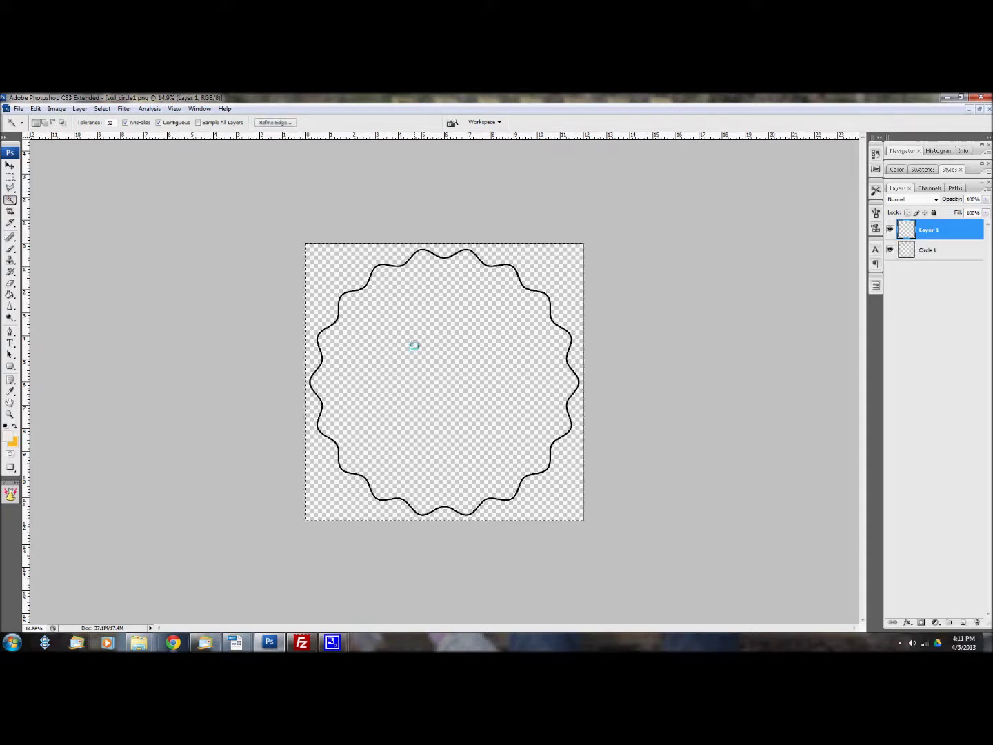
left_click(973, 255)
key("ctrl+d")
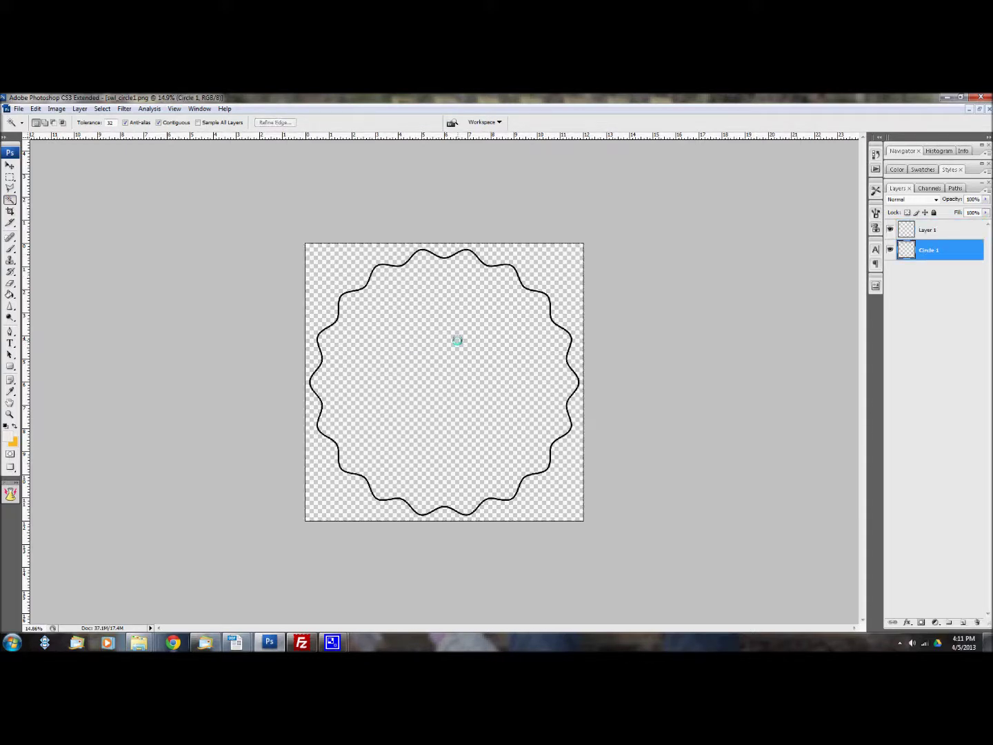
left_click(457, 341)
key("ctrl+plus")
key("ctrl+plus")
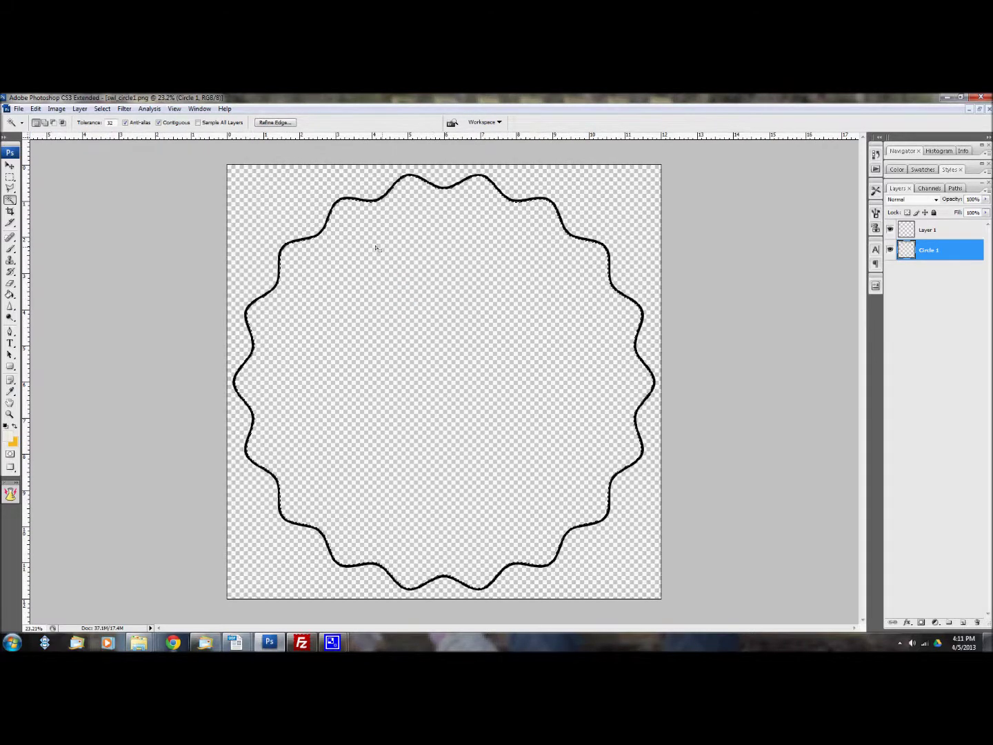
key("ctrl+plus")
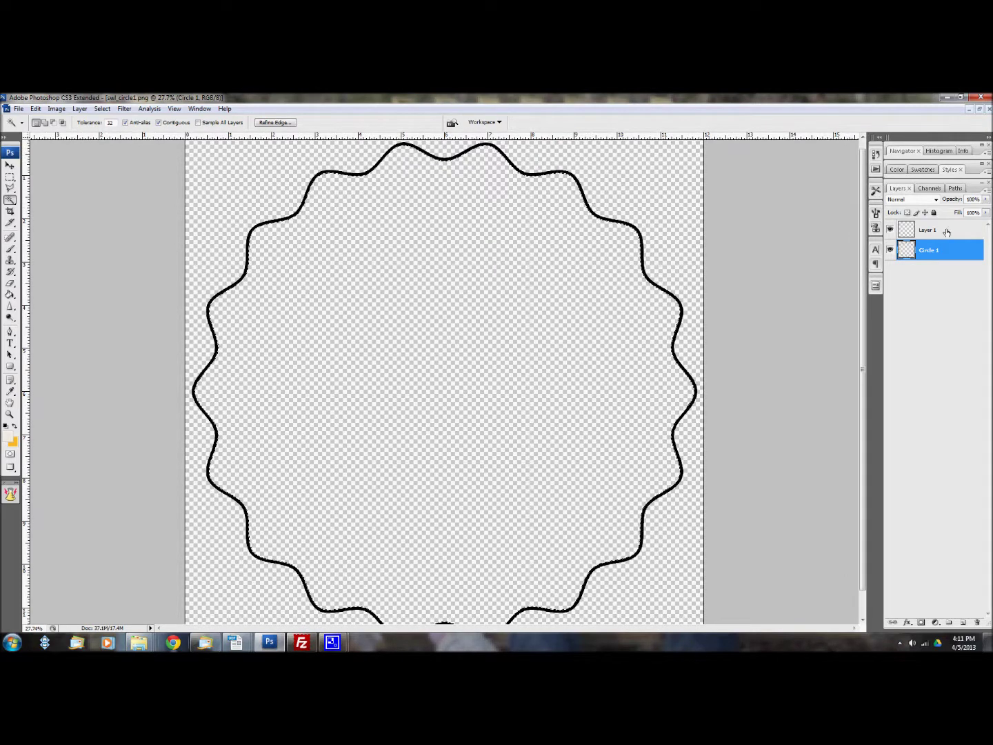
left_click(922, 232)
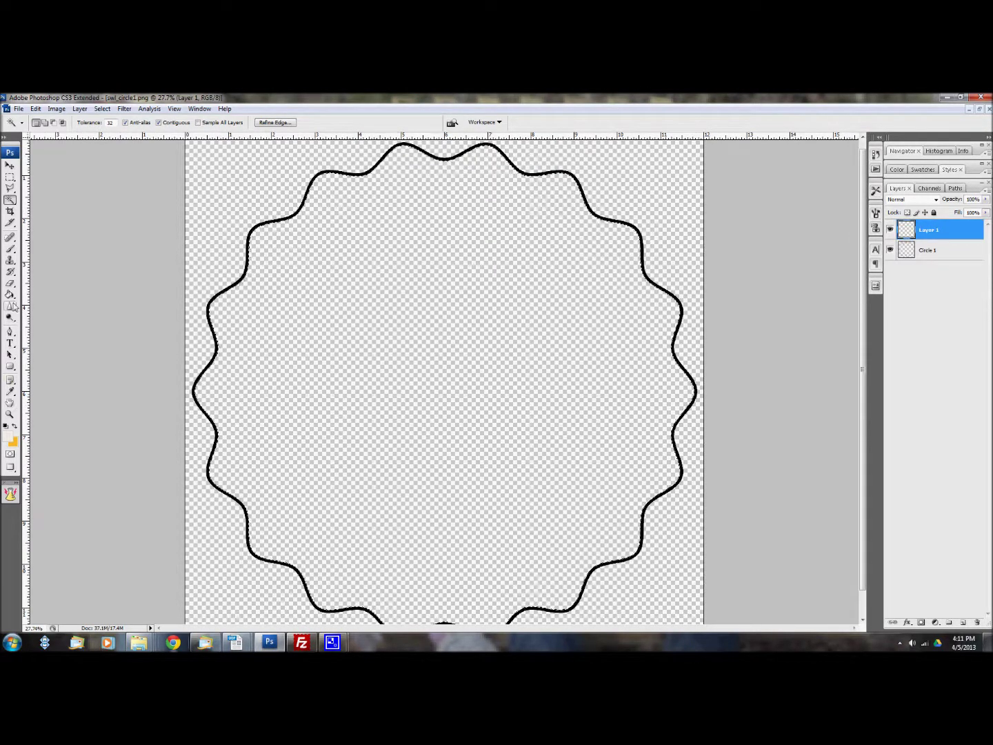
Step: Paint-bucket the wavy selection cream on Layer 1 and deselect
key("g")
left_click(297, 340)
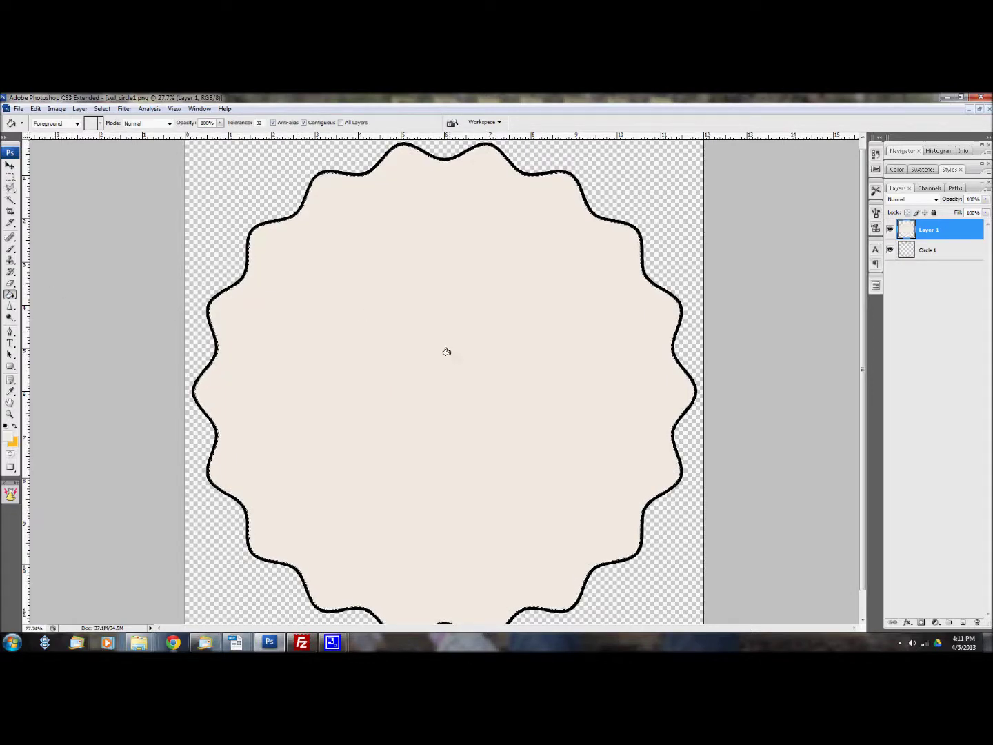
left_click(10, 177)
left_click(224, 217)
Step: Return swl_circle1 to a floating window in Standard Screen Mode, shifted left
key("ctrl+0")
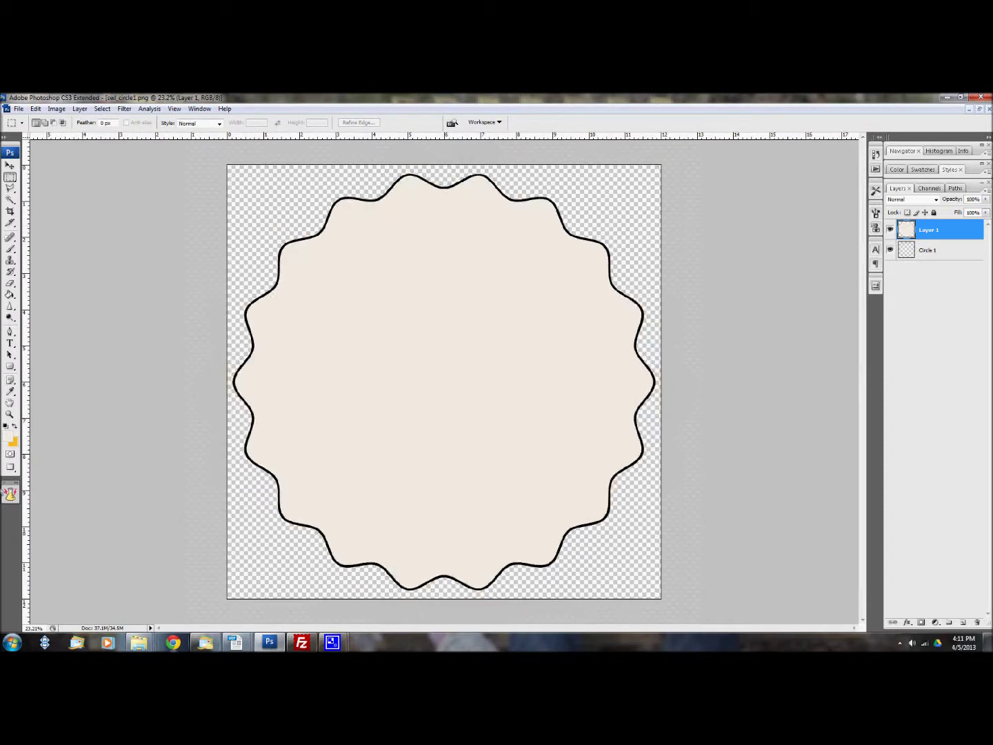
left_click_drag(12, 471, 66, 469)
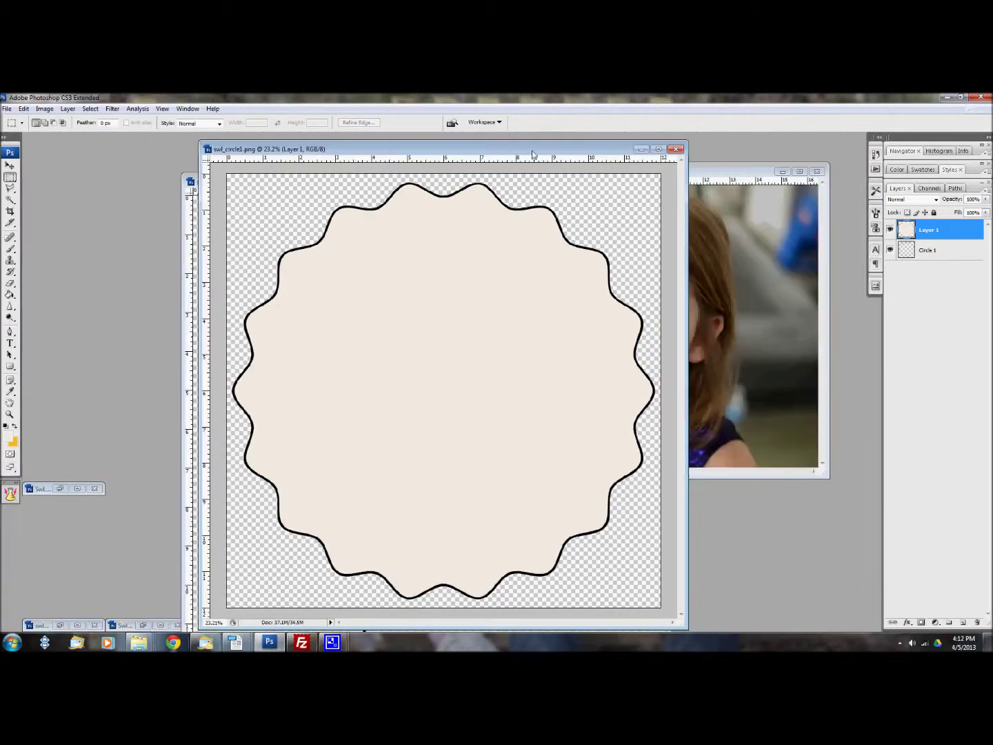
left_click_drag(543, 154, 430, 149)
left_click(10, 166)
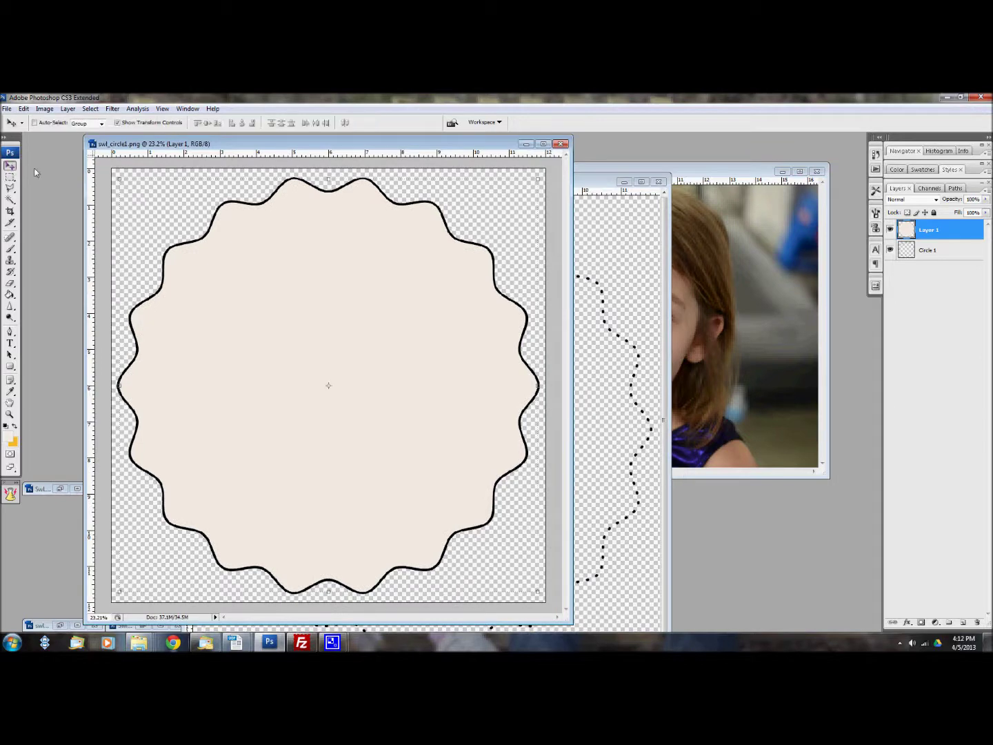
Step: Drag the girl's photo into swl_circle1, clip it to the cream shape, and enlarge it
left_click_drag(799, 277, 299, 358)
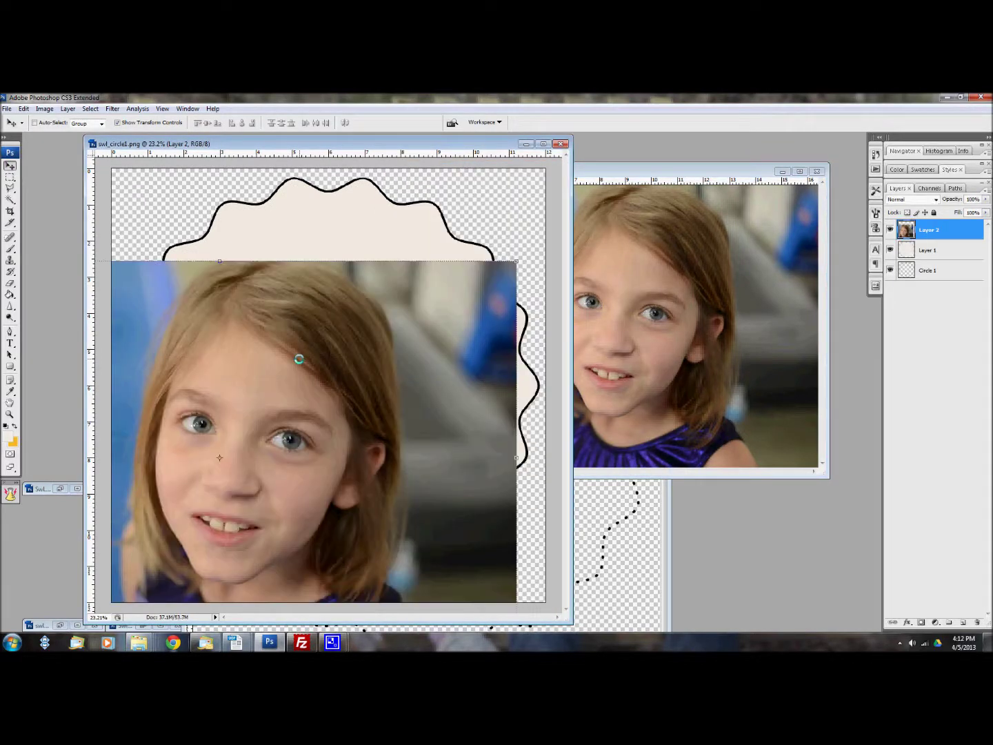
key("ctrl+alt+g")
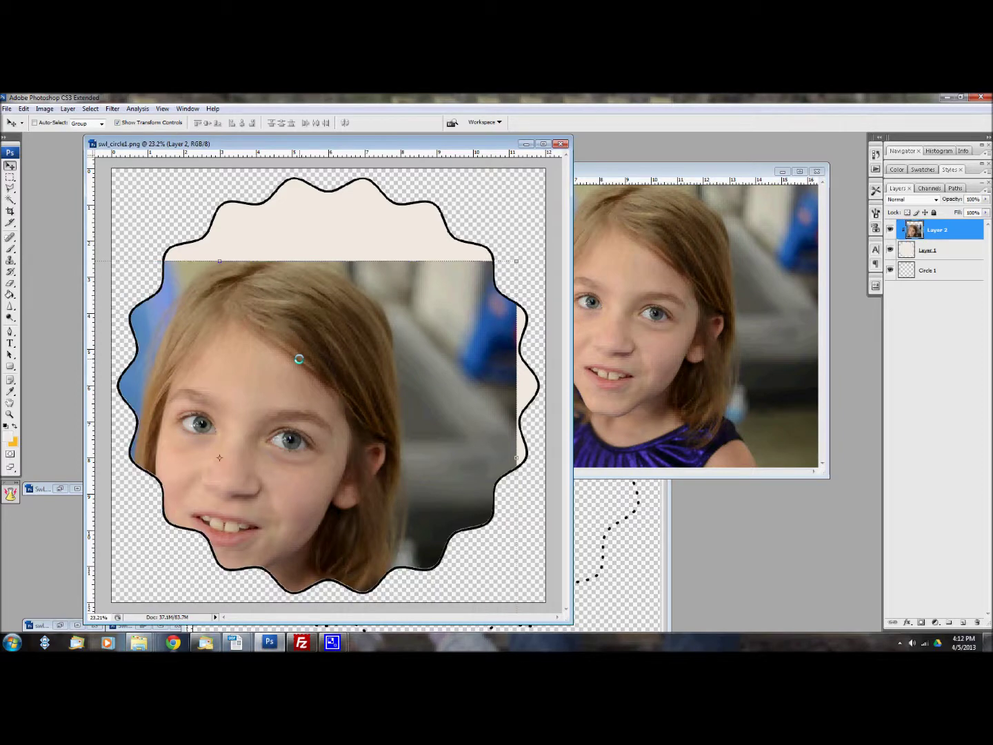
mouse_move(276, 443)
left_mouse_down()
mouse_move(375, 378)
mouse_move(386, 360)
left_mouse_up()
key("ctrl+minus")
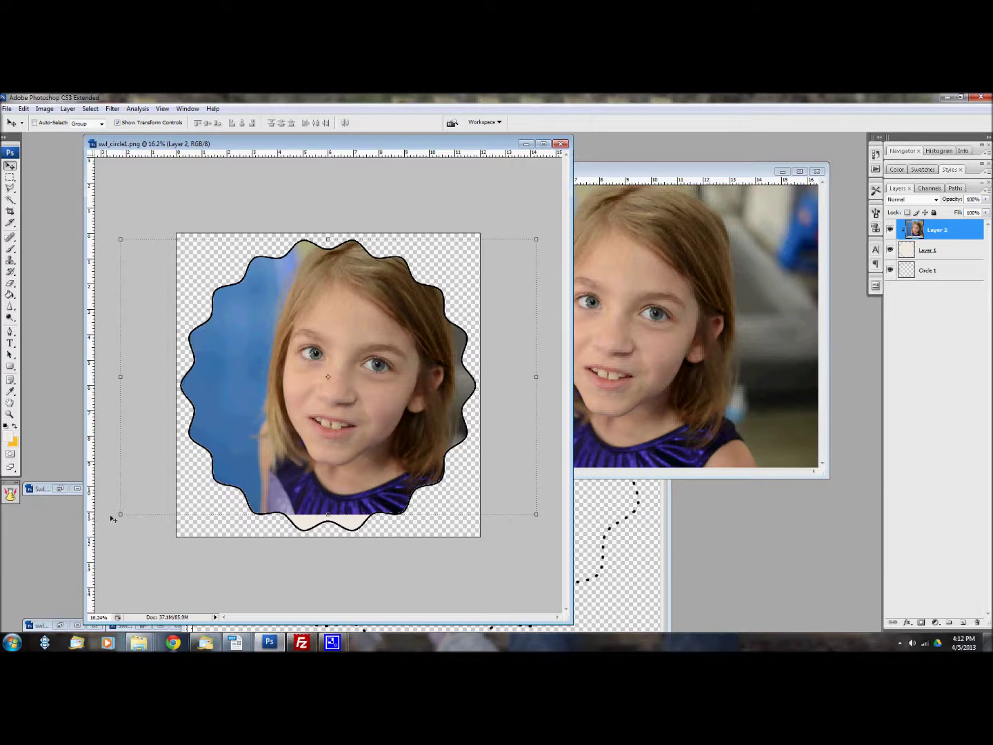
left_click_drag(115, 516, 87, 537)
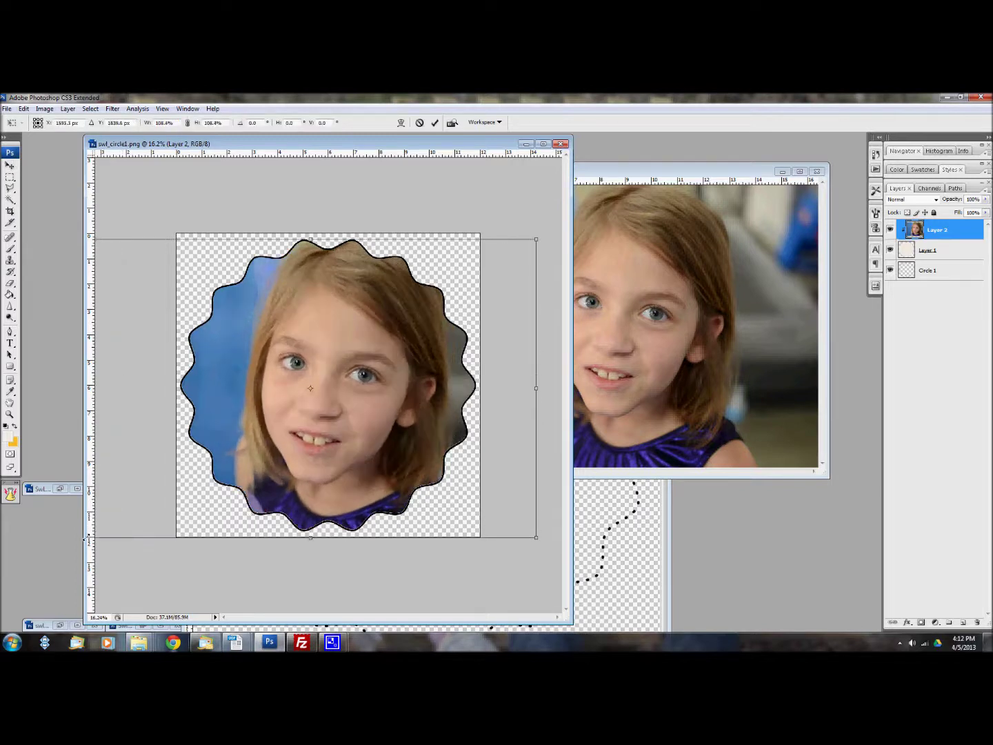
key("Return")
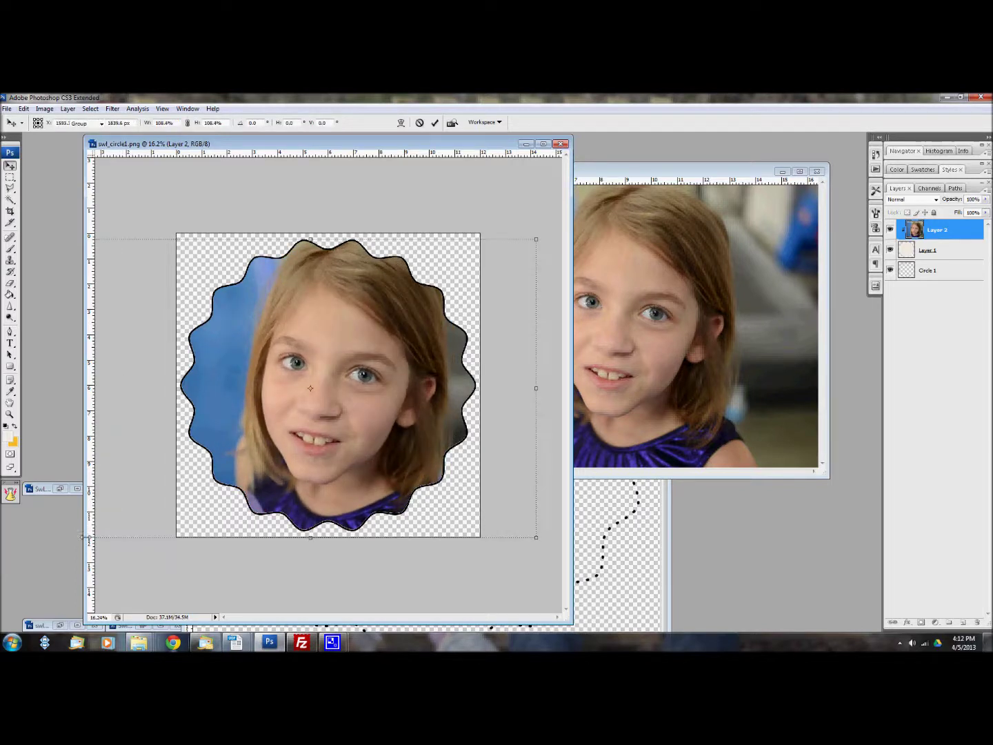
Step: Scale all three layers down to about 96.8% and close the photo document
left_click(928, 271, "shift")
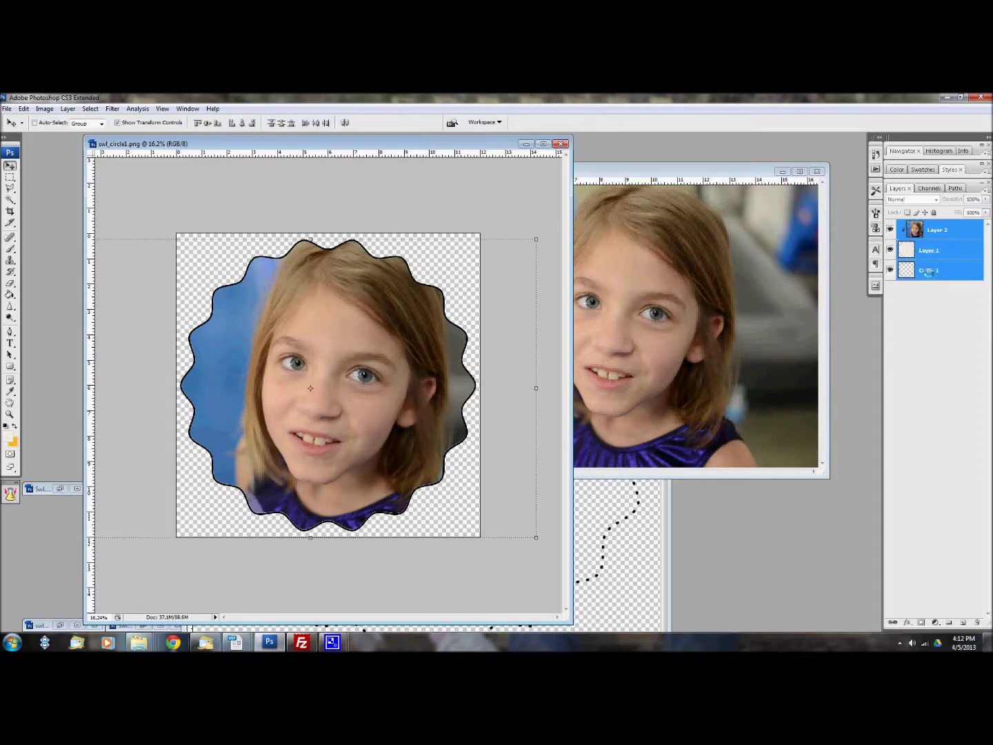
mouse_move(535, 240)
left_mouse_down()
mouse_move(511, 254)
mouse_move(476, 232)
mouse_move(549, 234)
mouse_move(476, 278)
mouse_move(526, 255)
left_mouse_up()
key("Return")
left_click_drag(388, 146, 431, 152)
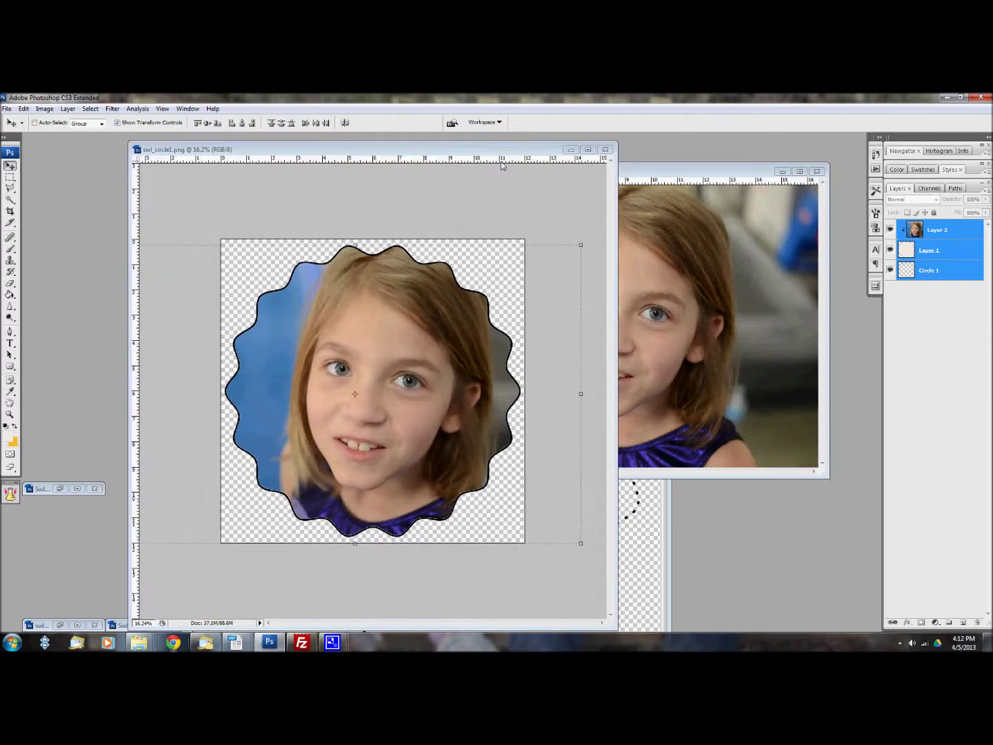
left_click(816, 171)
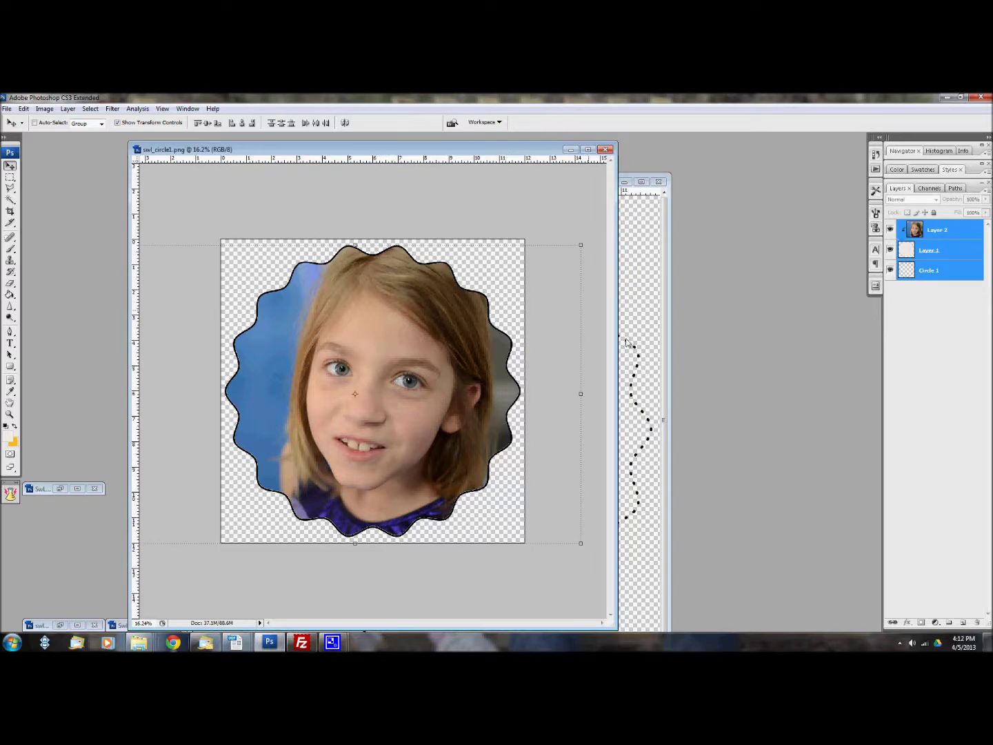
Step: Move the swl_circle8 window aside and hide the Circle 1 outline layer in swl_circle1
left_click(641, 359)
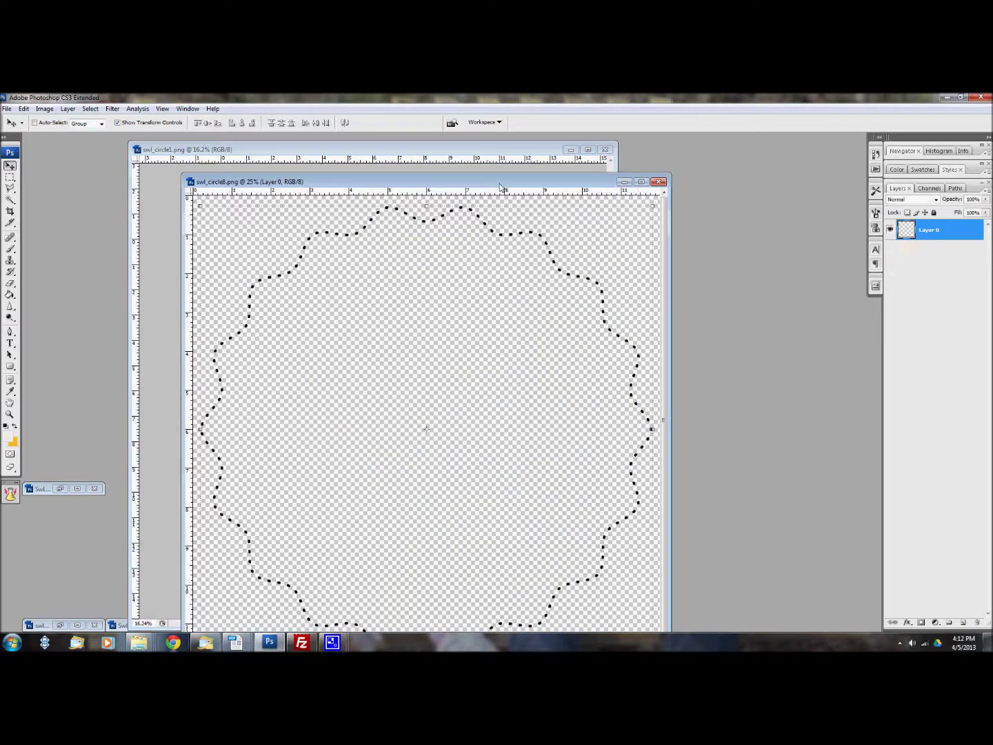
left_click_drag(519, 186, 686, 163)
scroll(420, 278, "up", 2)
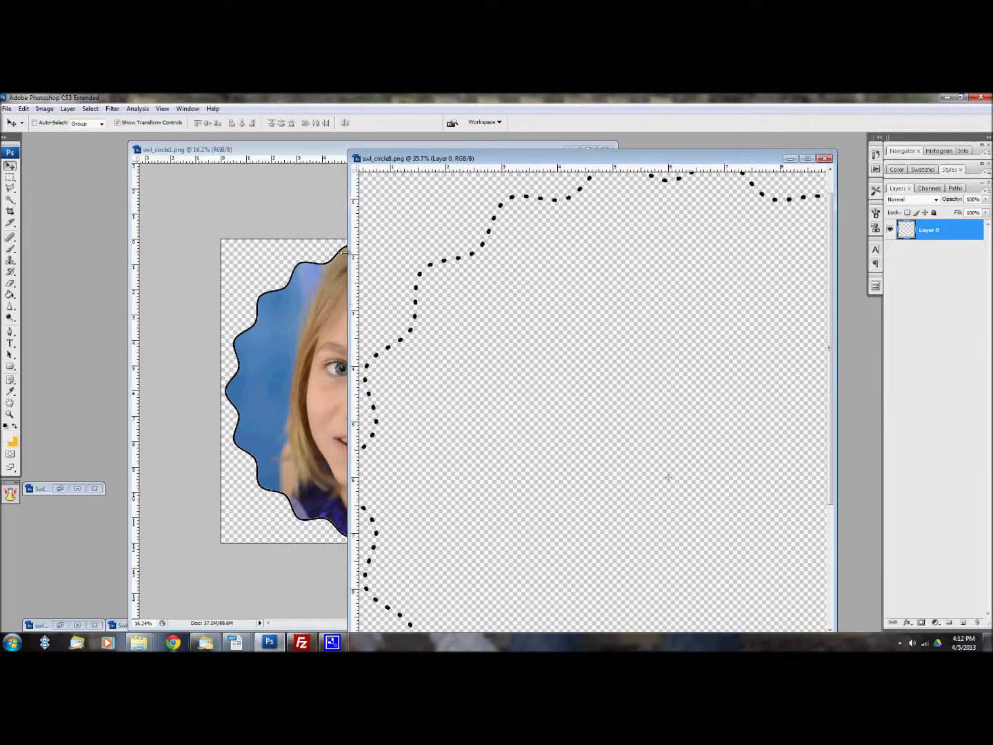
left_click(326, 265)
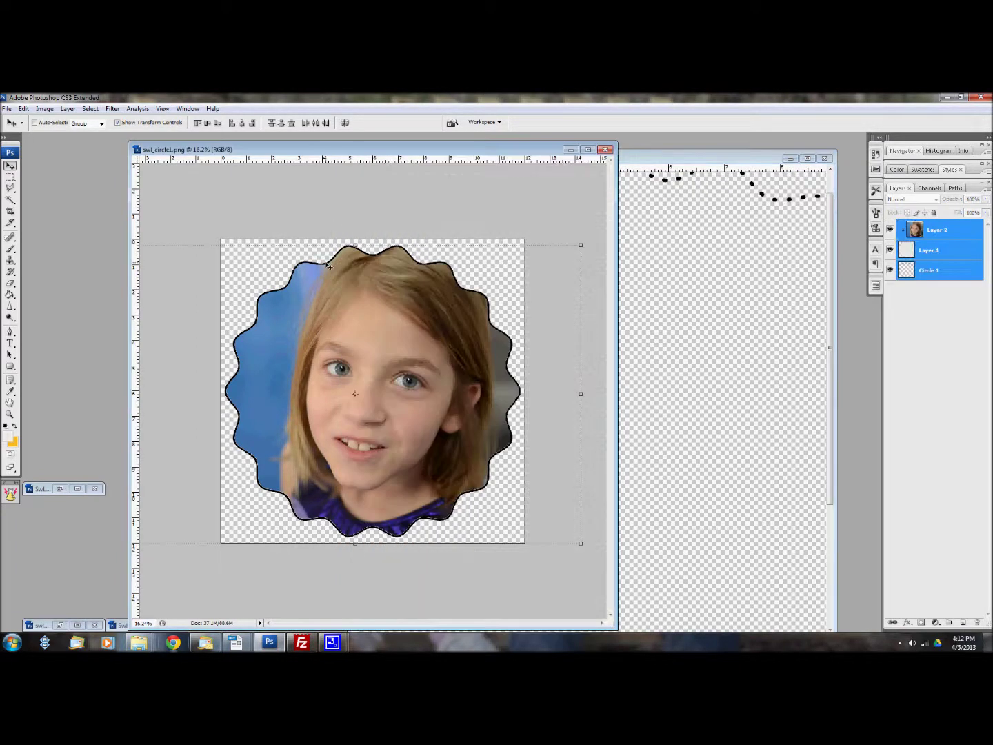
left_click(928, 271)
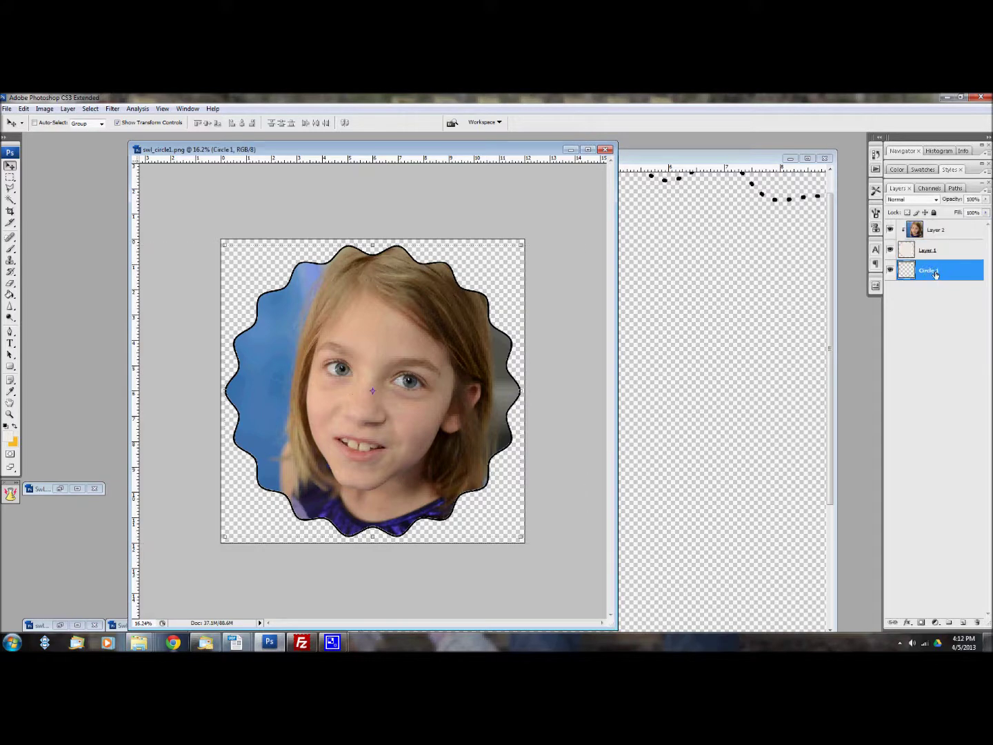
left_click(889, 270)
left_click(951, 231)
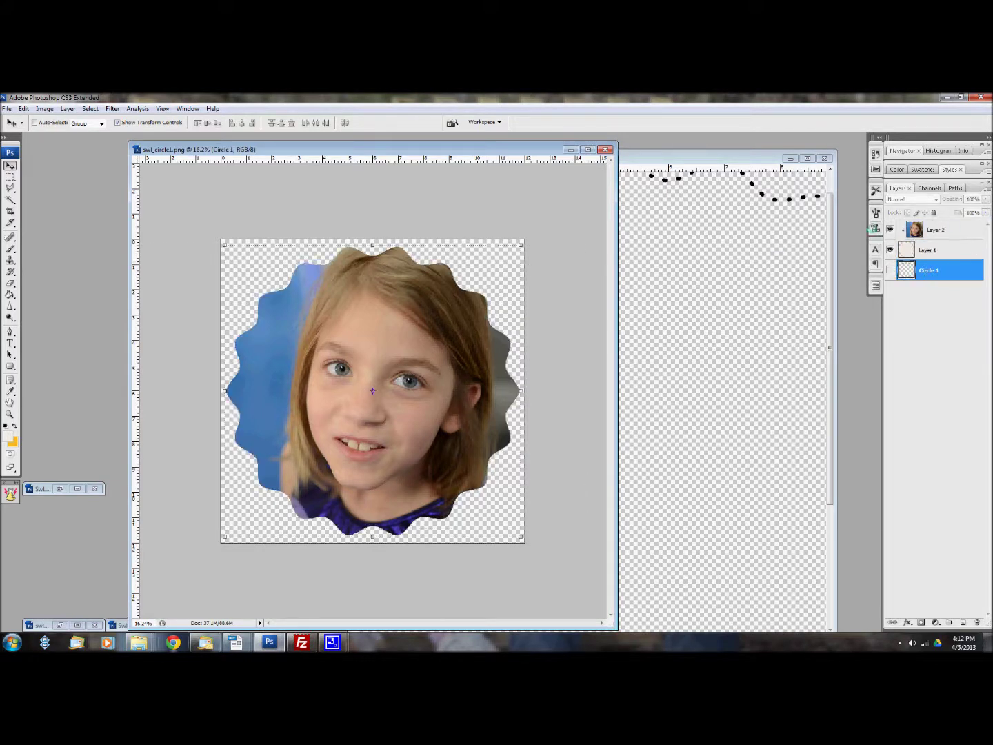
Step: Copy the dotted outline into swl_circle1 as Layer 3, hide it, and minimize the document
left_click(762, 197)
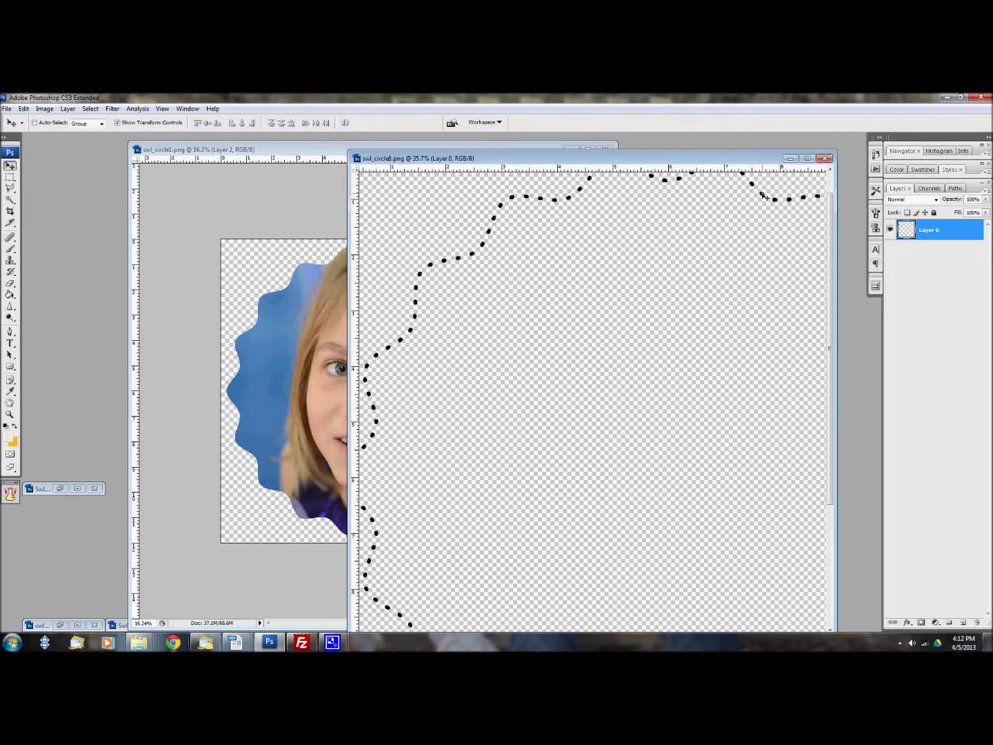
mouse_move(761, 198)
left_mouse_down()
mouse_move(417, 287)
mouse_move(310, 304)
left_mouse_up()
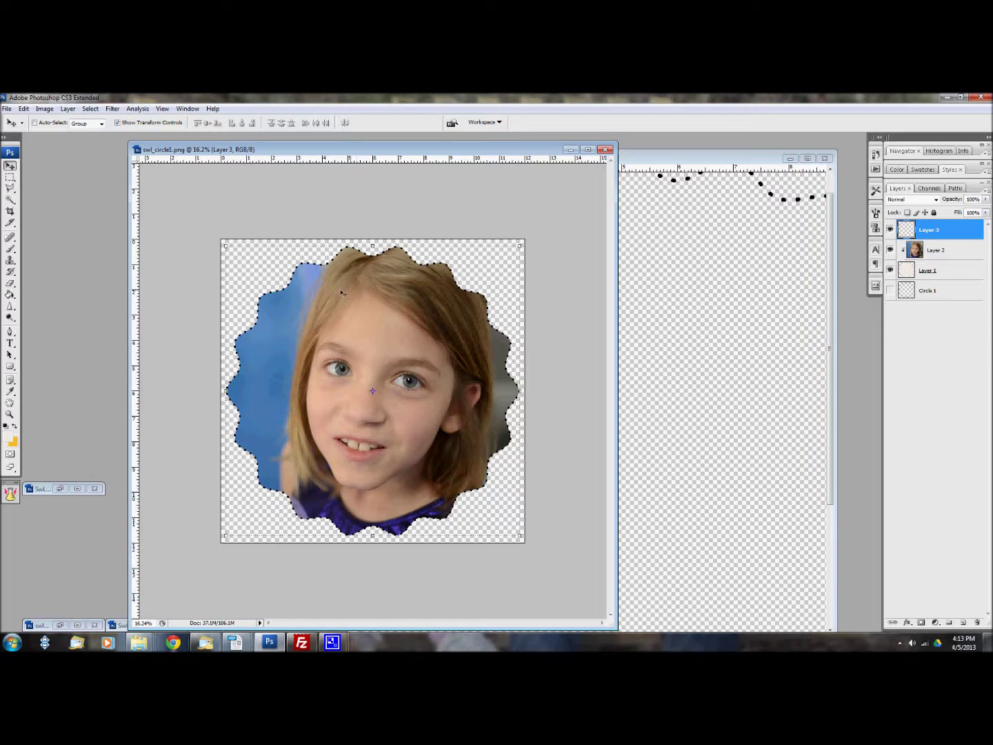
left_click(890, 229)
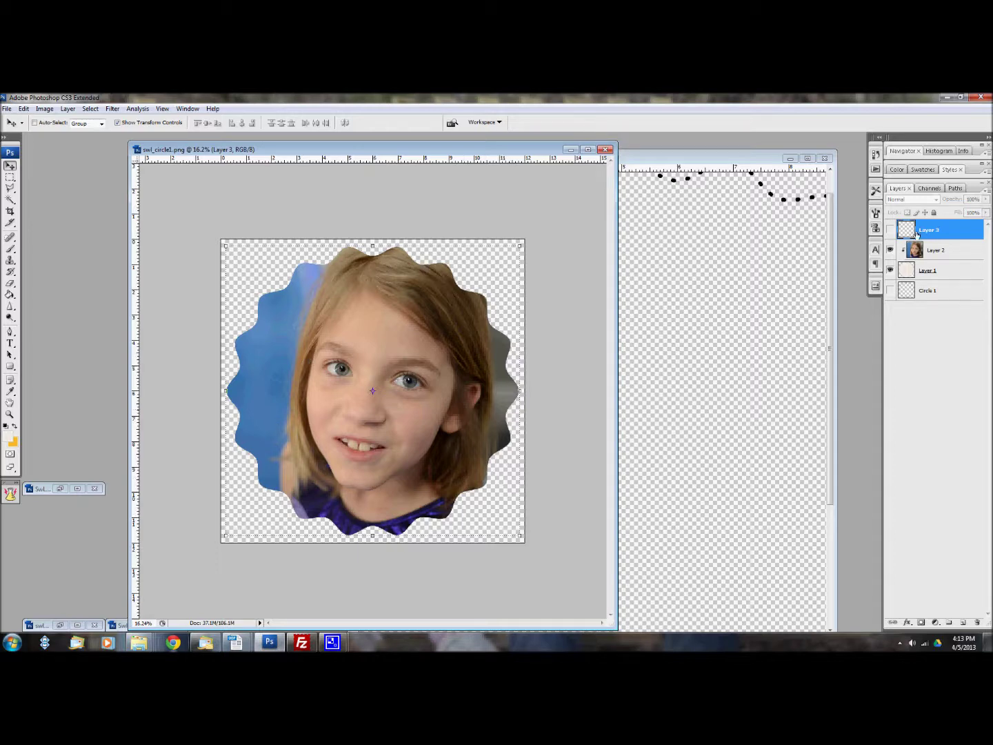
left_click(570, 150)
Step: Minimize the other documents and maximize SwL_Frame4.png
left_click(583, 158)
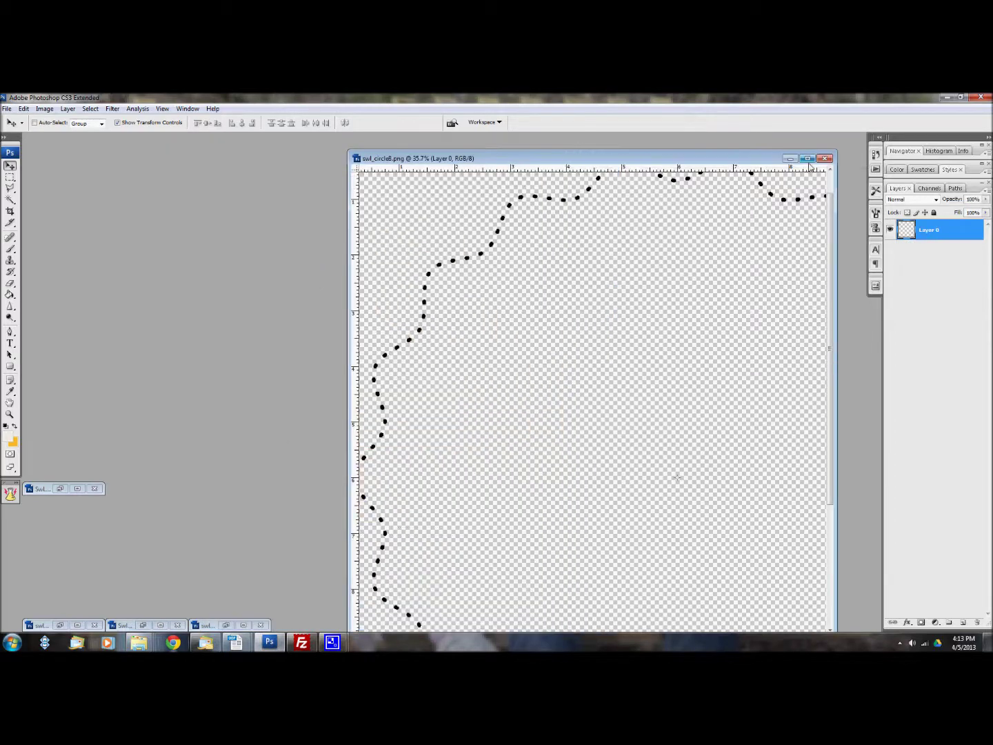
left_click(791, 158)
left_click(60, 489)
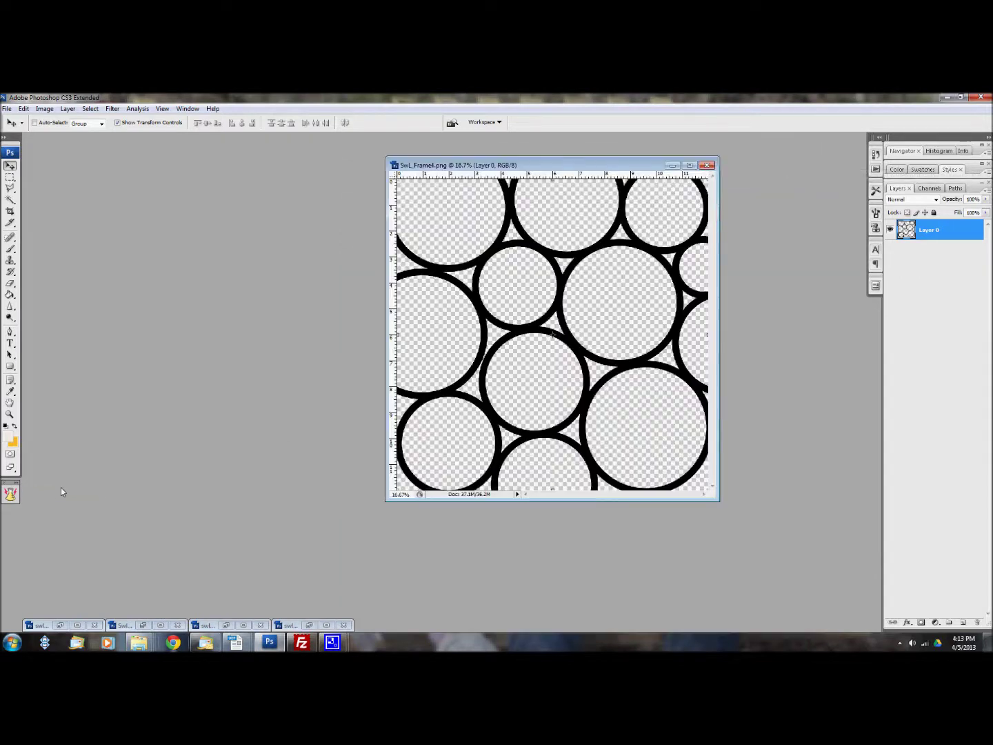
left_click(689, 165)
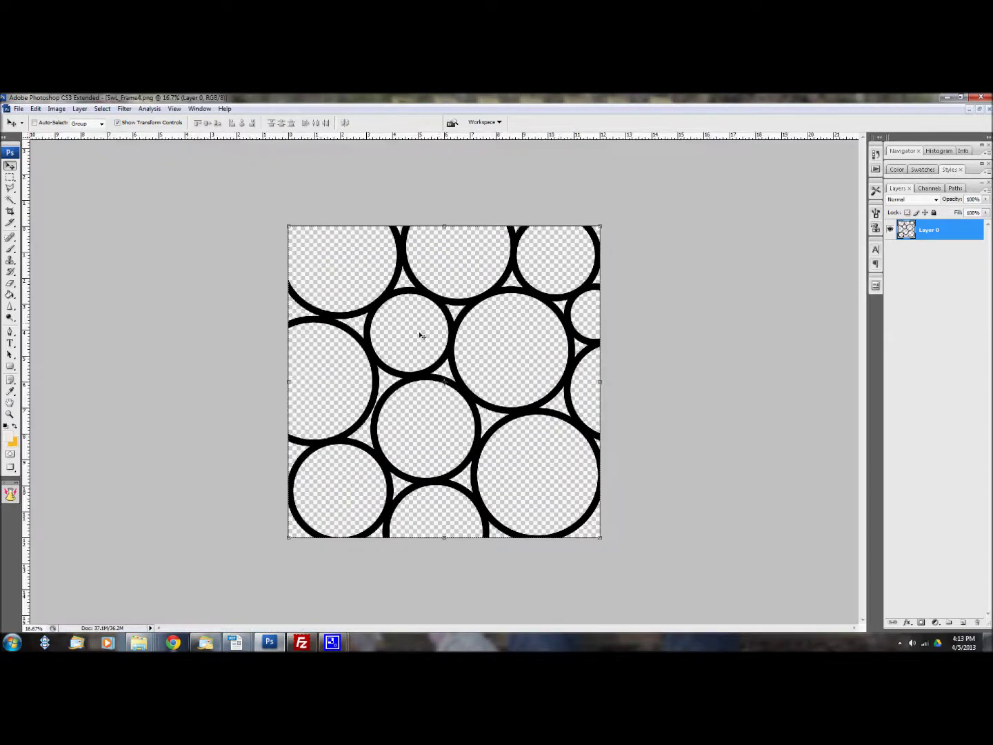
scroll(390, 462, "up", 1)
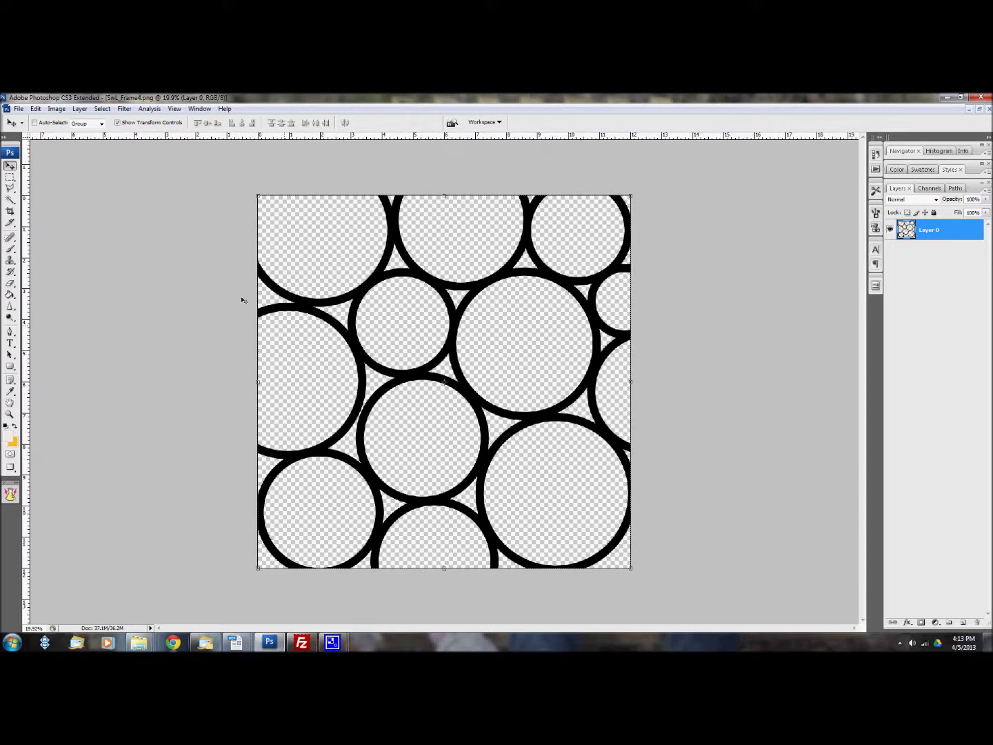
Step: Magic Wand-select the large central circle's interior and add a new empty layer
left_click(10, 200)
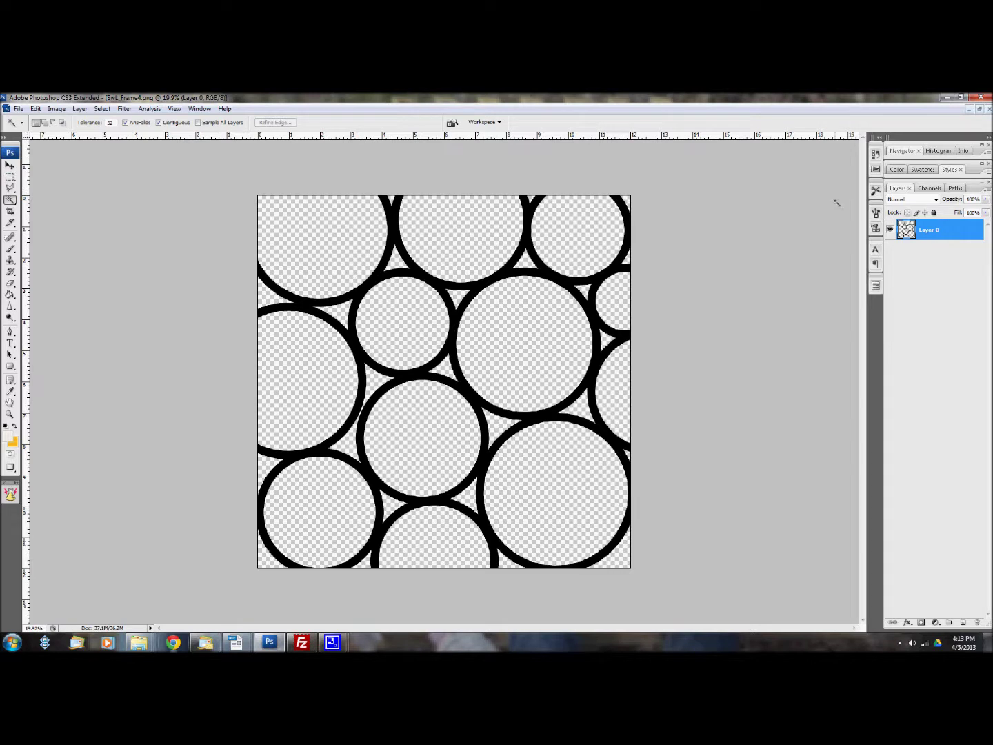
left_click(286, 368)
left_click(310, 235)
left_click(529, 349)
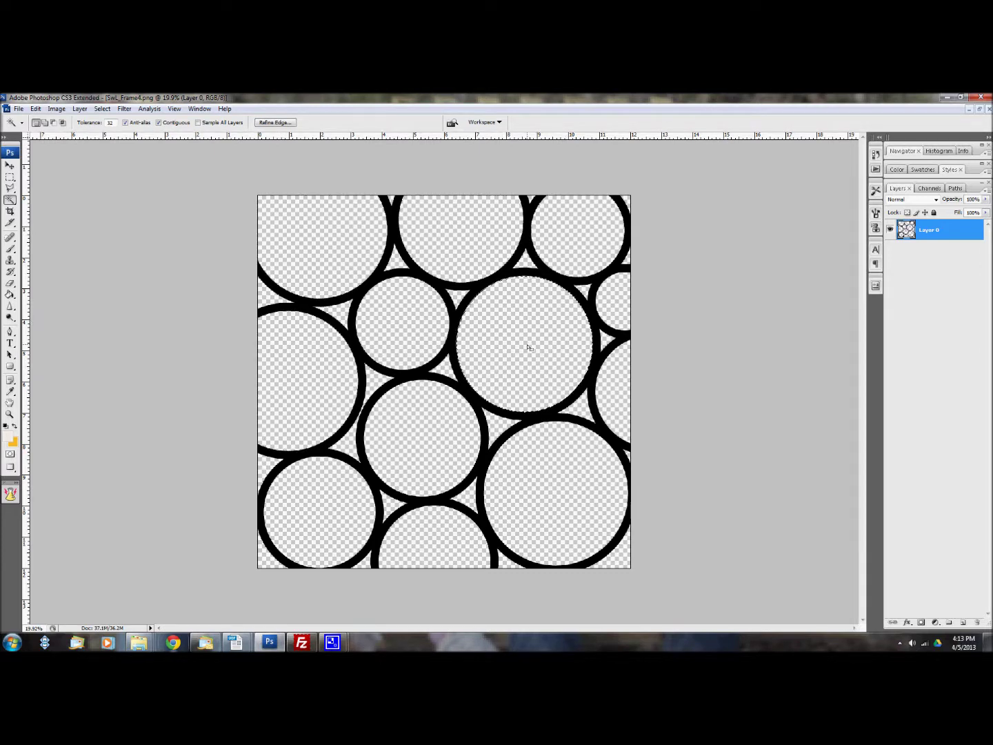
left_click(962, 622)
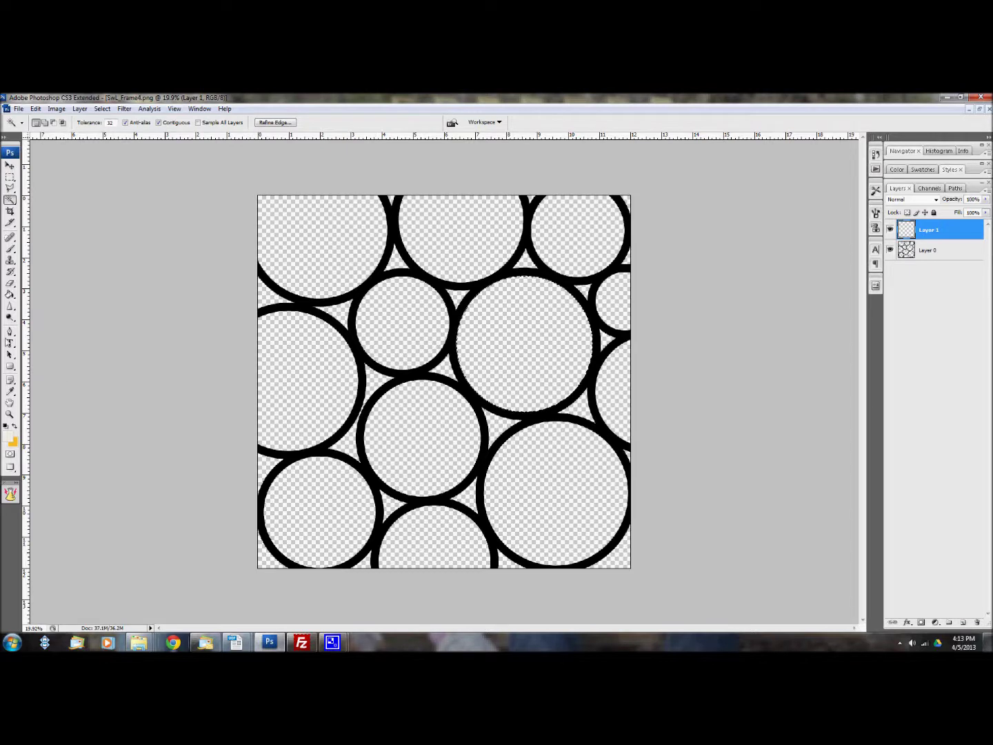
left_click(10, 283)
Step: Fill the central circle cream on Layer 1 and deselect
left_click(9, 294)
left_click(555, 350)
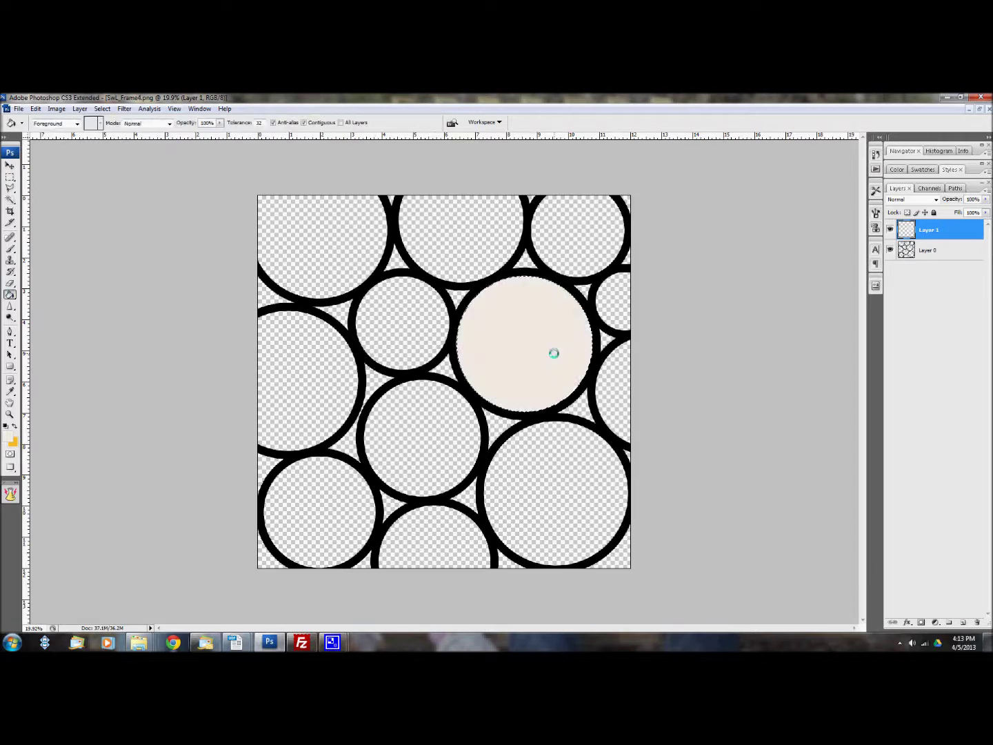
left_click(10, 177)
key("ctrl+d")
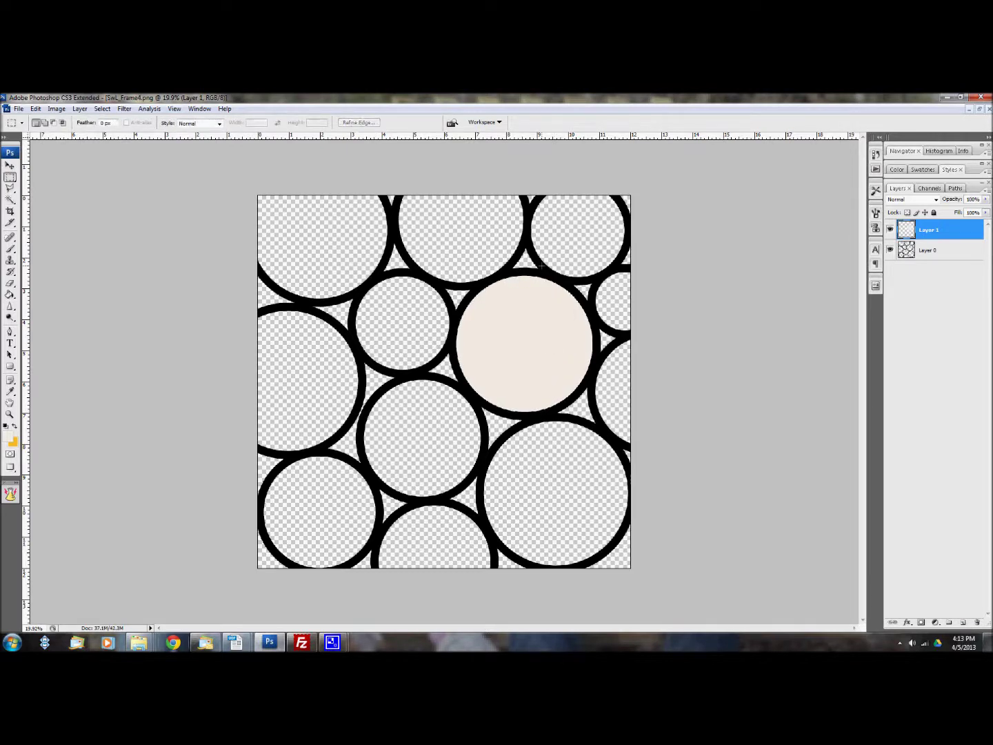
Step: Select the top-left circle from Layer 0 and fill it cream on new Layer 2
left_click(948, 251)
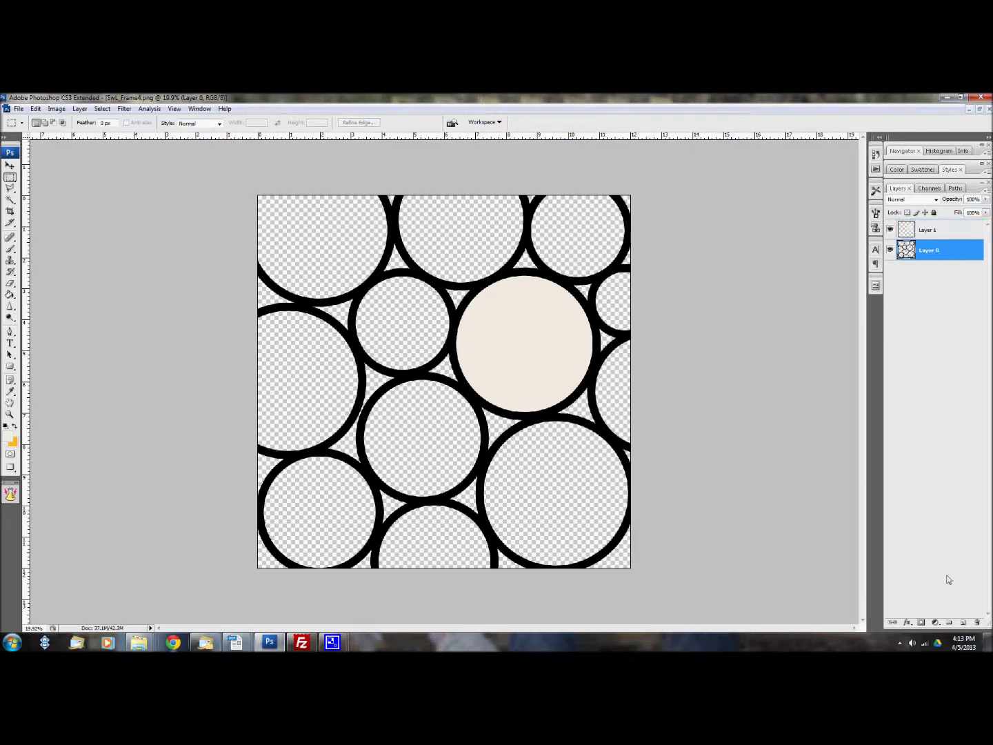
left_click(10, 200)
left_click(10, 199, "alt")
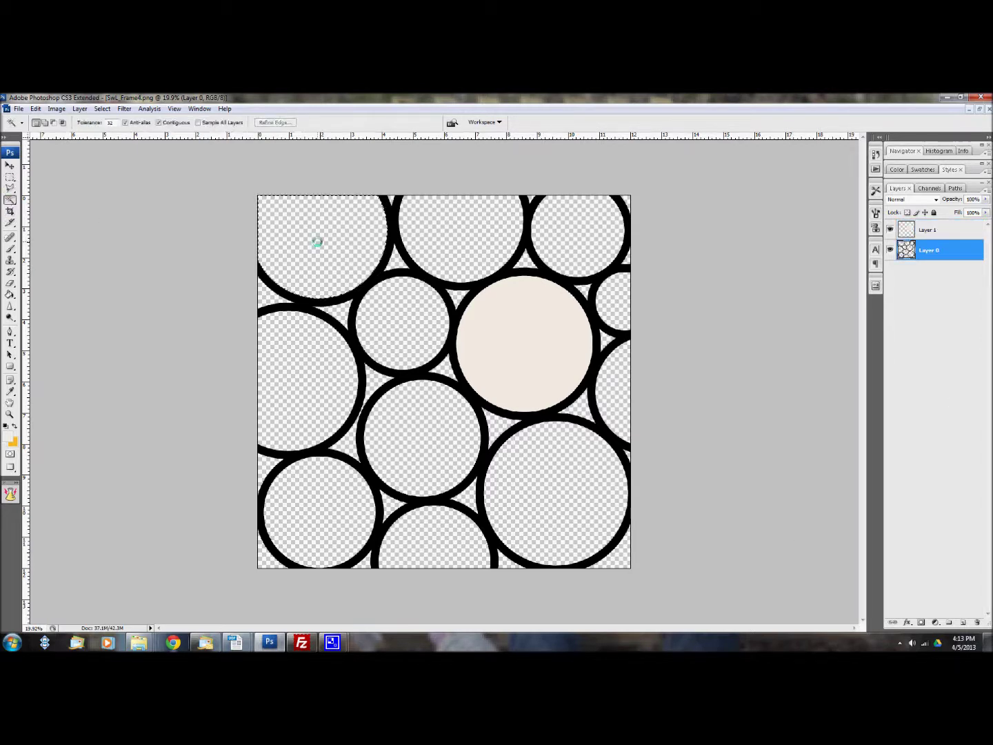
left_click(317, 239)
left_click(963, 623)
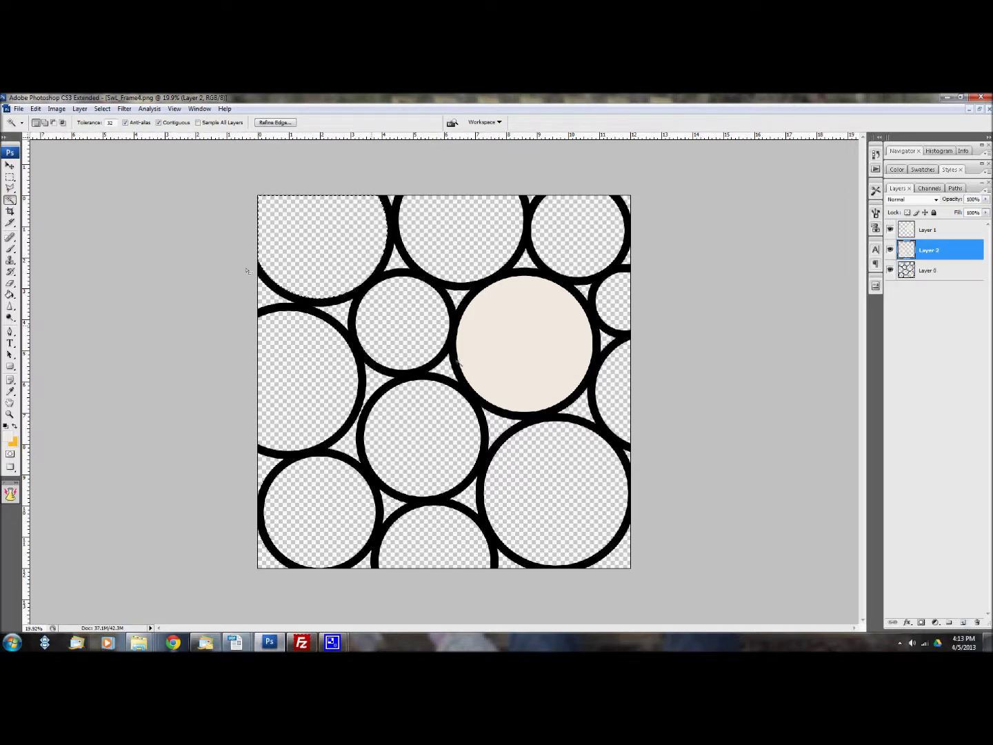
left_click(10, 294)
left_click(317, 213)
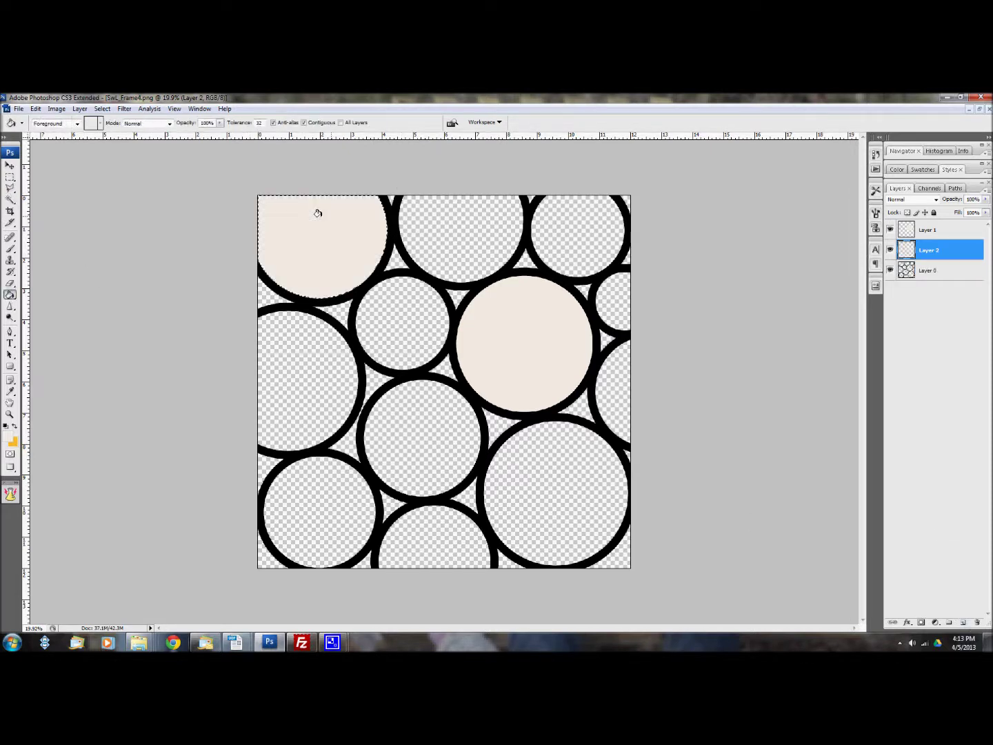
Step: Deselect and drag frame Layer 0 above both cream fill layers
key("m")
left_click(297, 179)
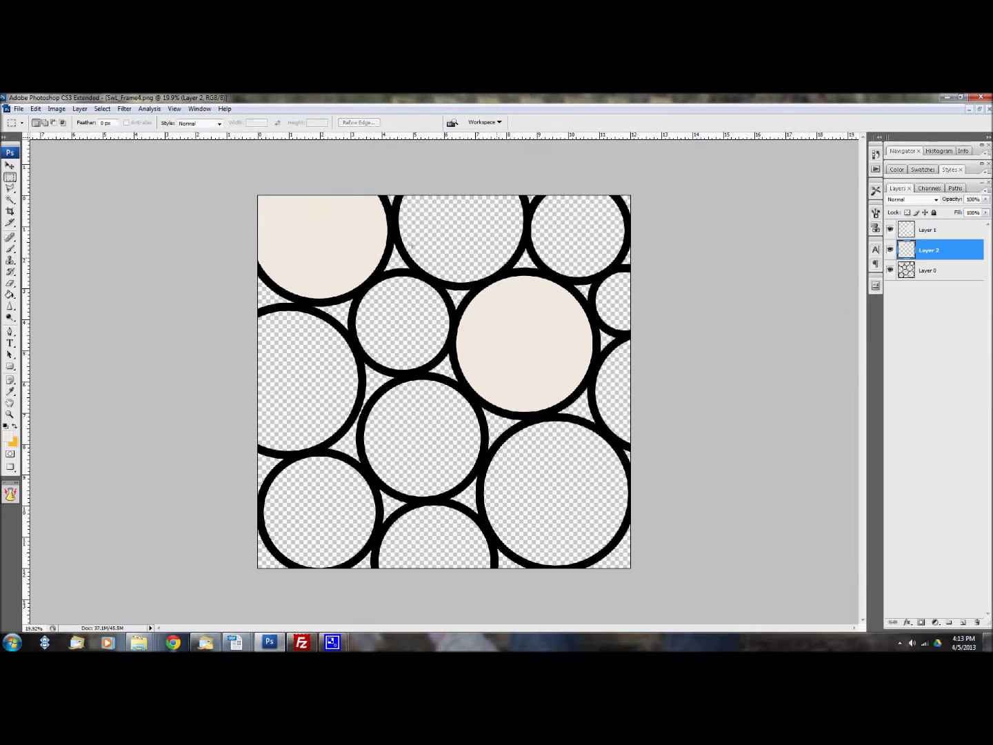
left_click(937, 273)
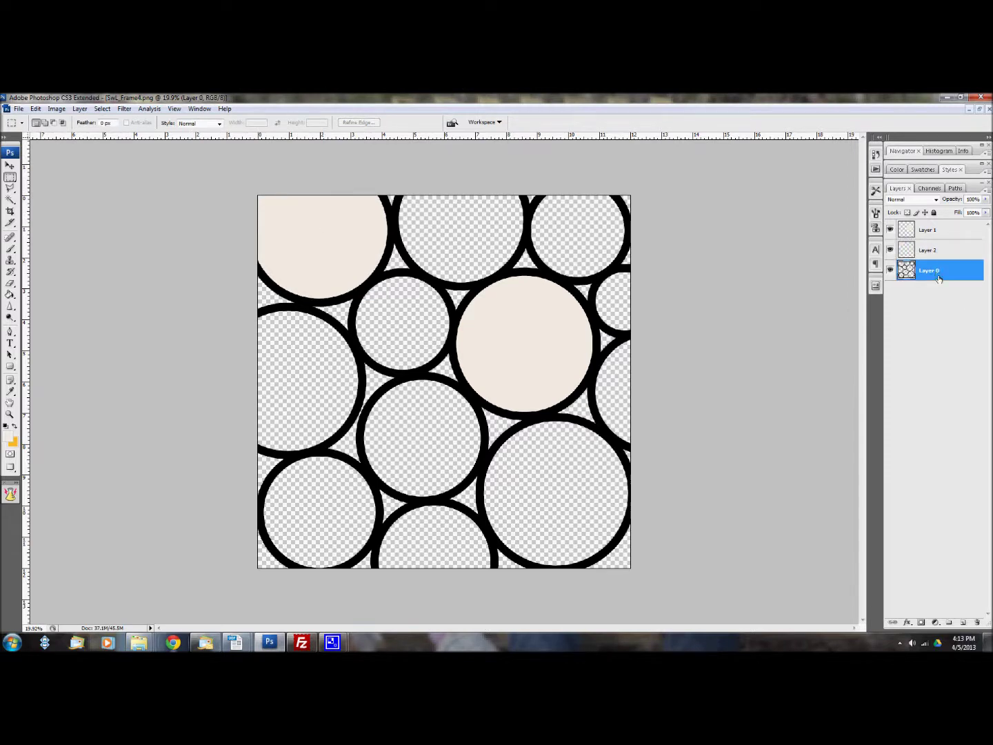
left_click_drag(938, 277, 939, 228)
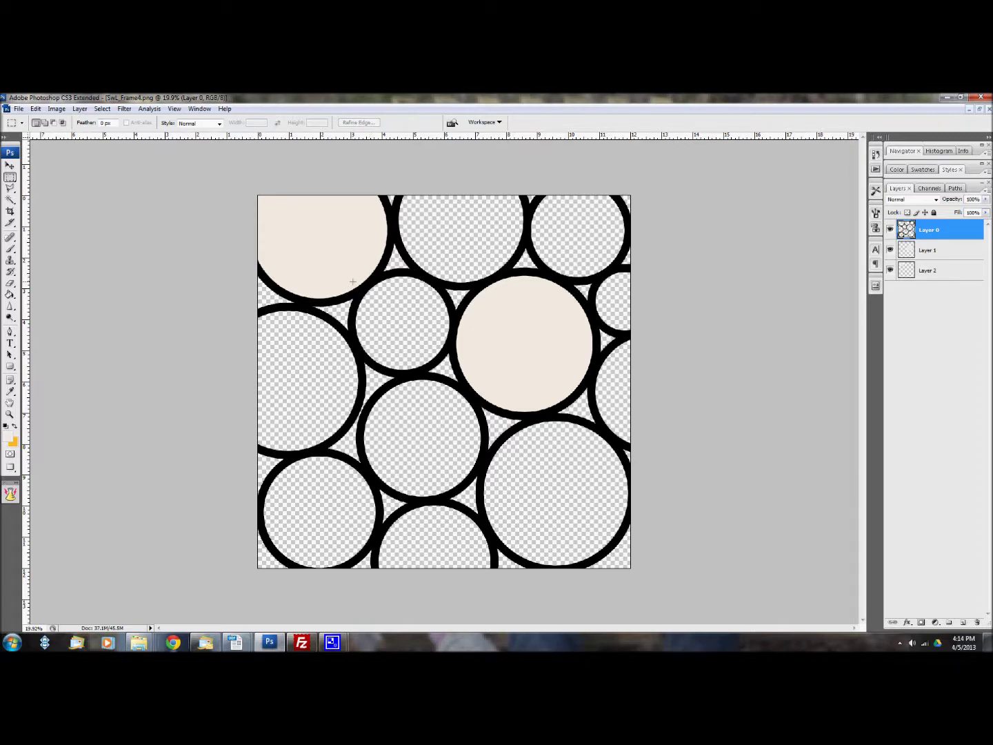
Step: Switch SwL_Frame4.png back to Standard Screen Mode in a floating window
left_click(10, 467)
left_click(55, 468)
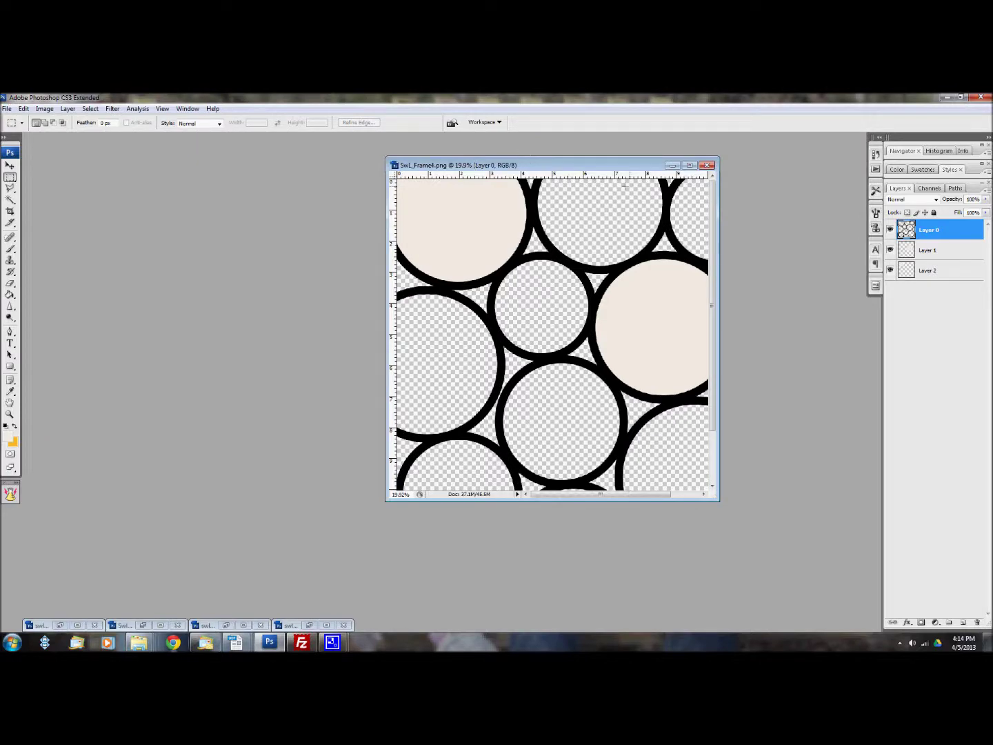